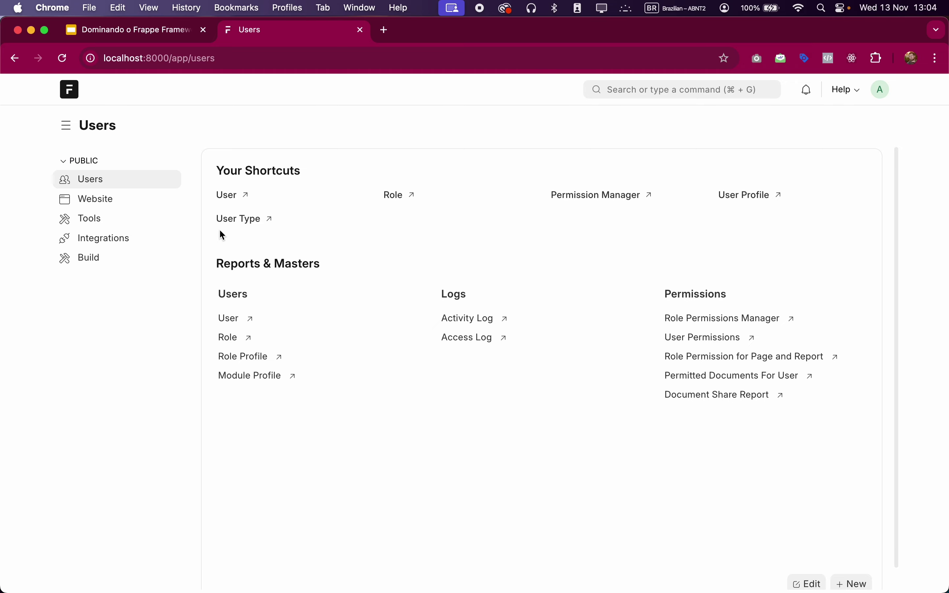
Open the Article DocType from the Build workspace and go to its article list
{"action": "left_click", "coordinate": [153, 260]}
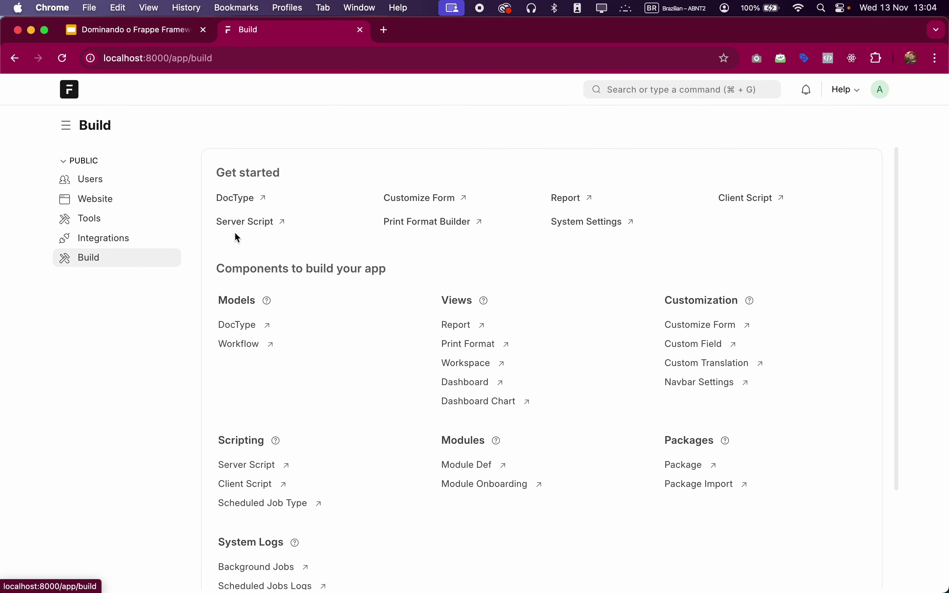
{"action": "left_click", "coordinate": [257, 198]}
{"action": "left_click", "coordinate": [246, 225]}
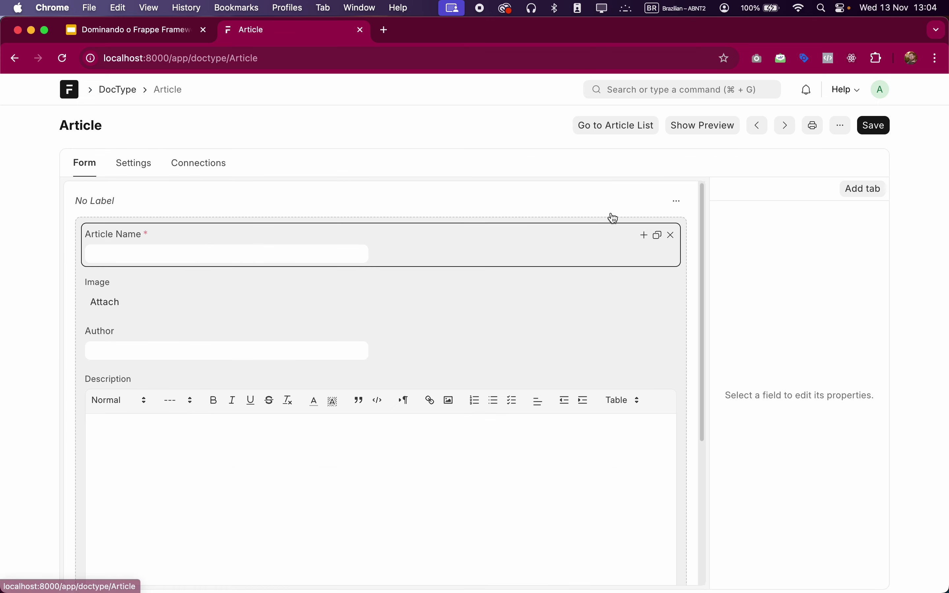
{"action": "left_click", "coordinate": [630, 126]}
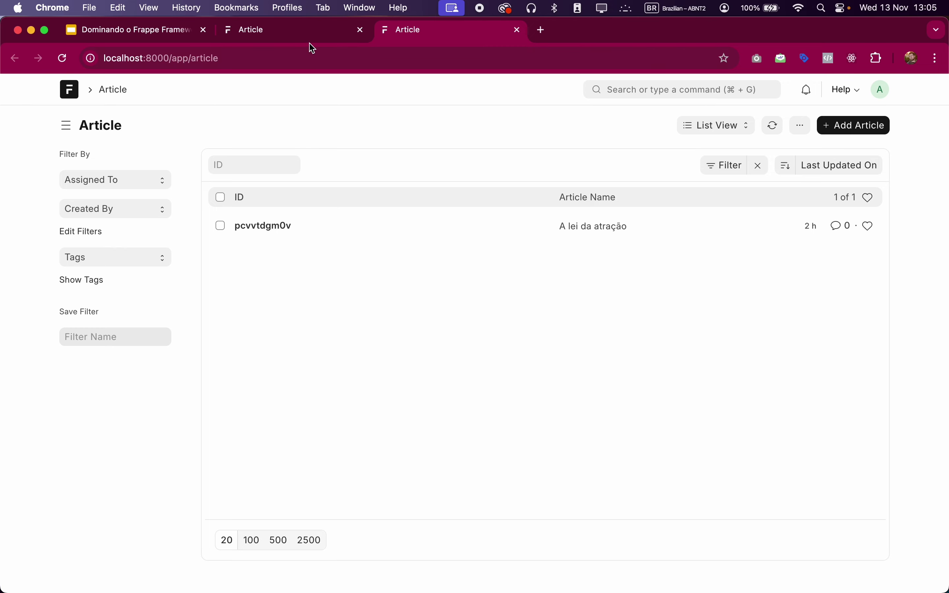
Examine the Naming section of the Article DocType's settings and compare it with the record IDs in the article list
{"action": "left_click", "coordinate": [310, 29]}
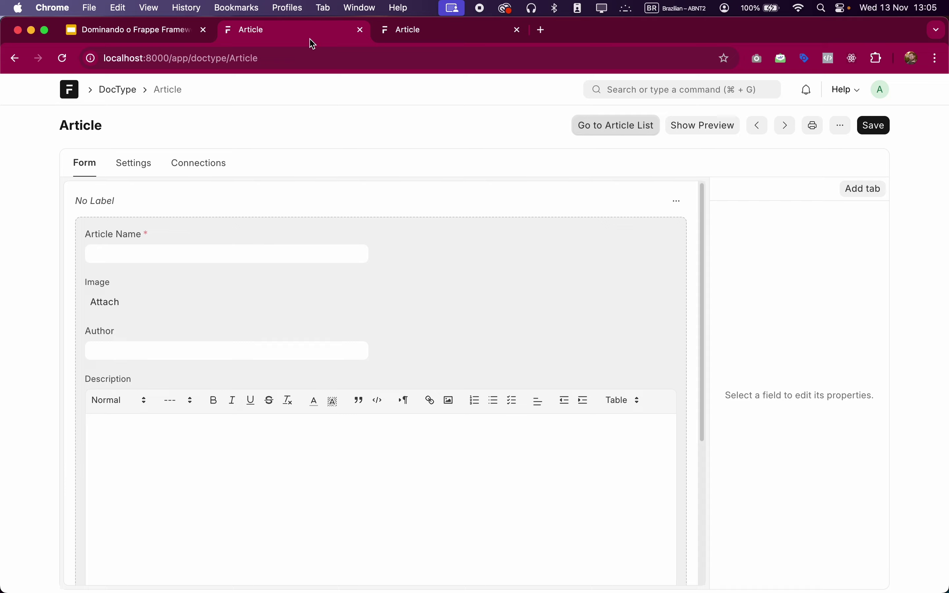
{"action": "left_click", "coordinate": [143, 167]}
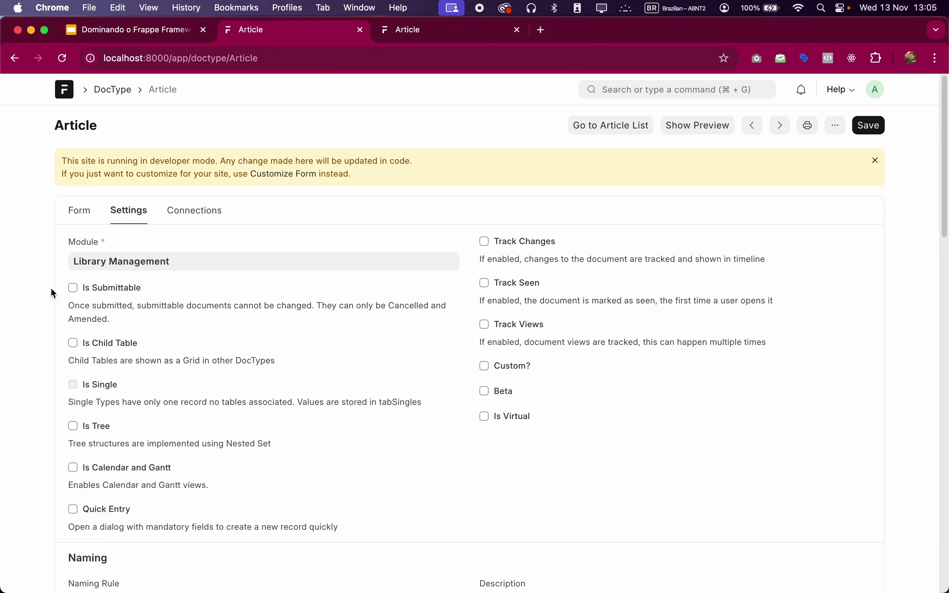
{"action": "scroll", "coordinate": [53, 293], "scroll_direction": "down", "scroll_amount": 4}
{"action": "scroll", "coordinate": [53, 293], "scroll_direction": "down", "scroll_amount": 4}
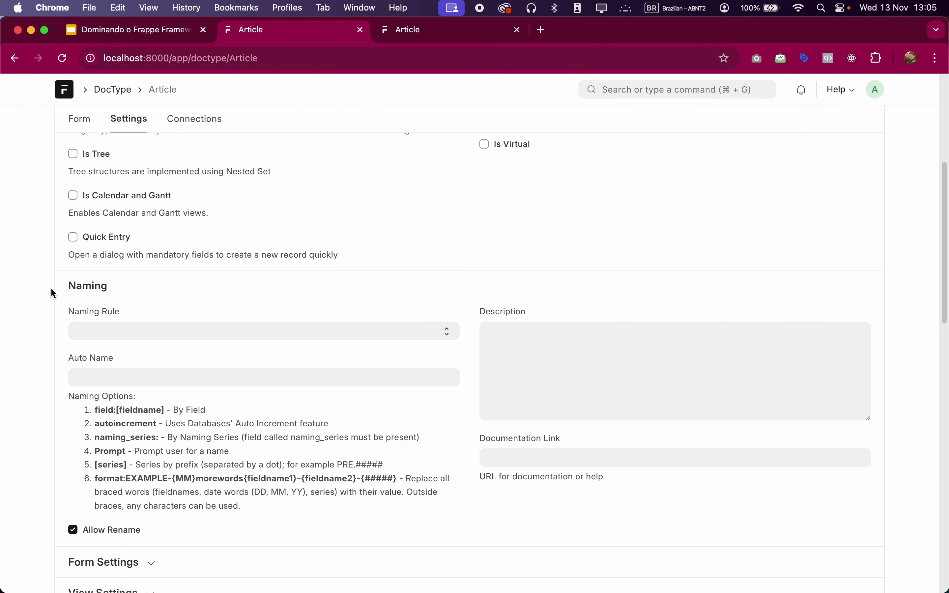
{"action": "scroll", "coordinate": [53, 294], "scroll_direction": "down", "scroll_amount": 2}
{"action": "left_click_drag", "start_coordinate": [66, 196], "coordinate": [245, 422]}
{"action": "left_click", "coordinate": [251, 423]}
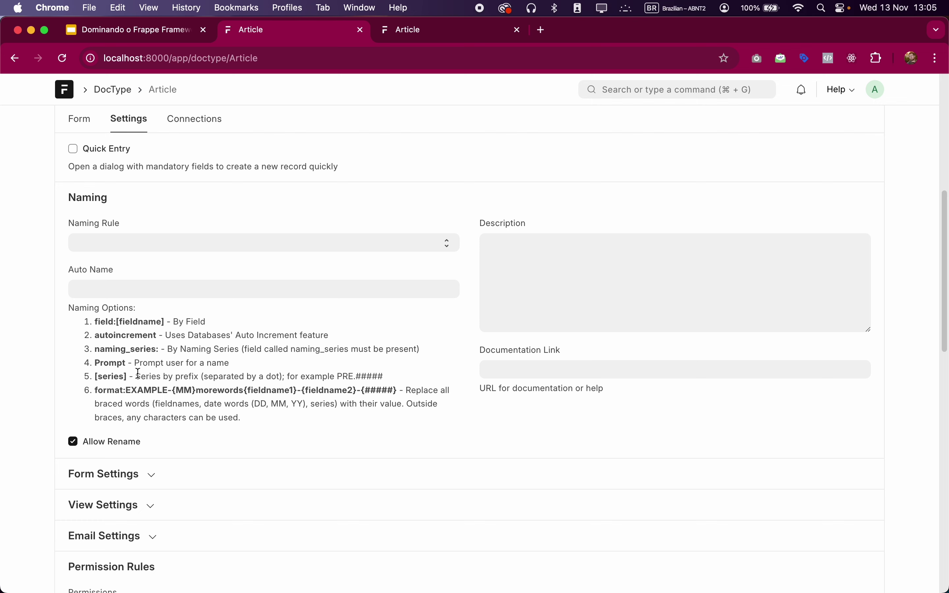
{"action": "left_click", "coordinate": [475, 33]}
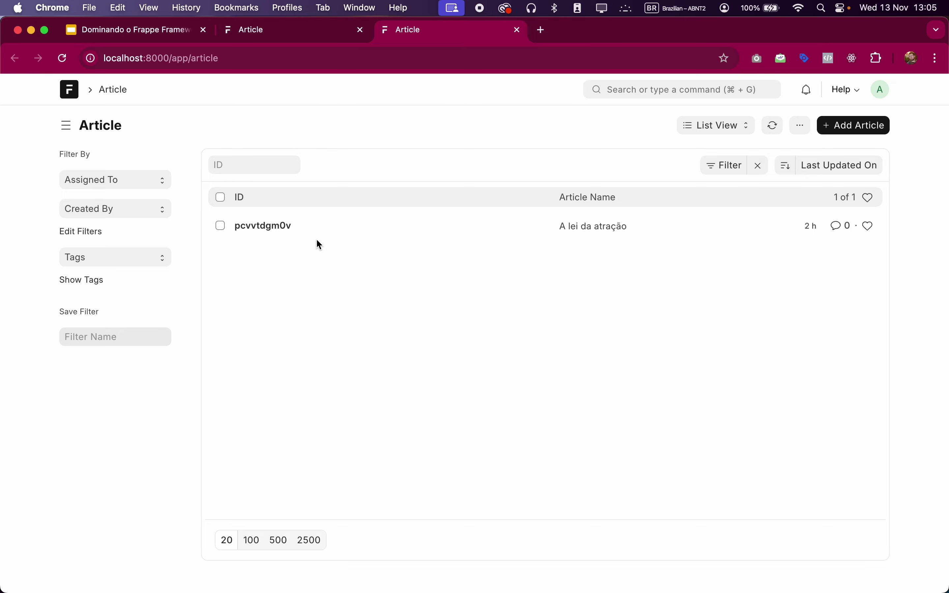
{"action": "left_click", "coordinate": [277, 38]}
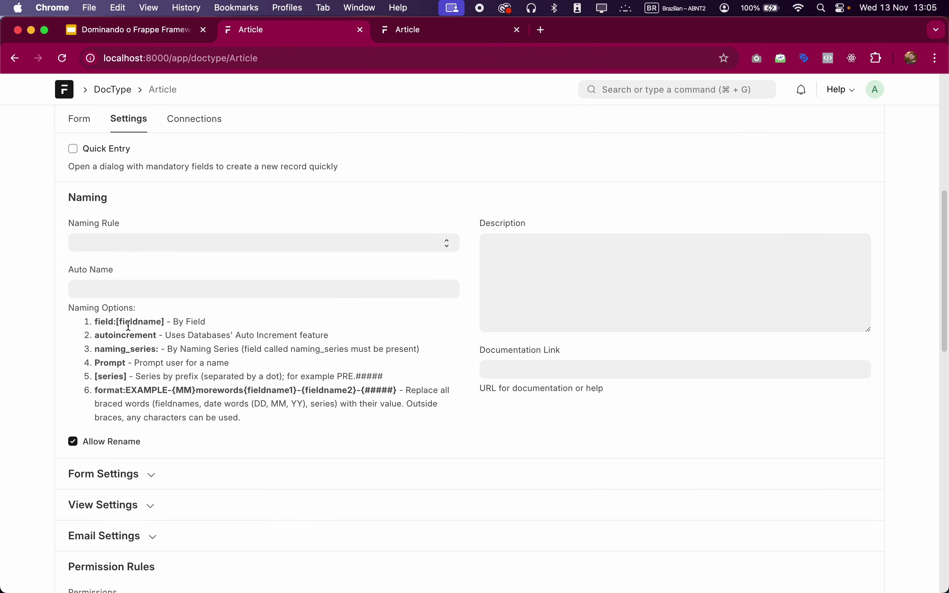
Review the format of each naming option and locate the Article Name field in the DocType's form layout
{"action": "double_click", "coordinate": [101, 322]}
{"action": "scroll", "coordinate": [292, 232], "scroll_direction": "up", "scroll_amount": 3}
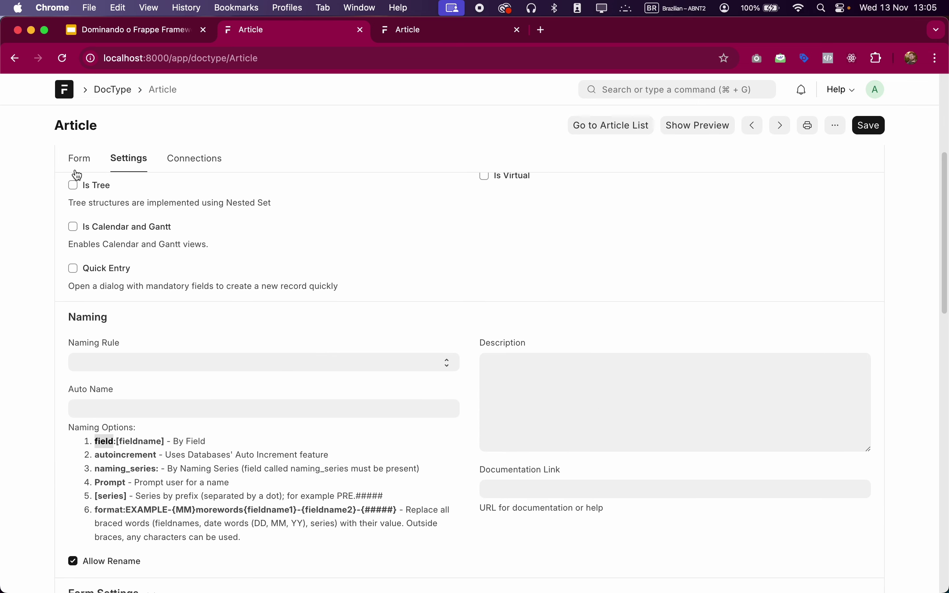
{"action": "left_click", "coordinate": [79, 160]}
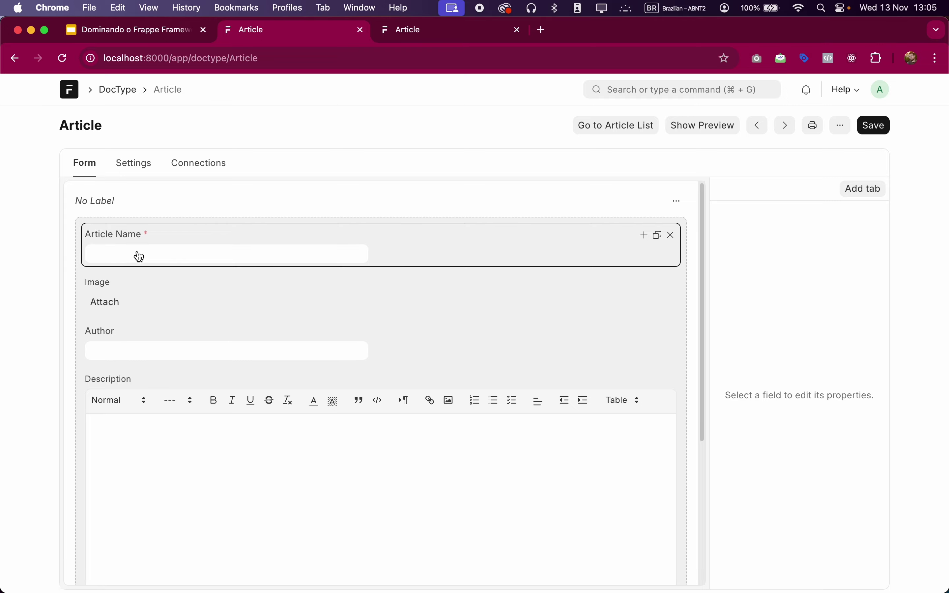
{"action": "left_click", "coordinate": [141, 163]}
{"action": "scroll", "coordinate": [194, 300], "scroll_direction": "down", "scroll_amount": 10}
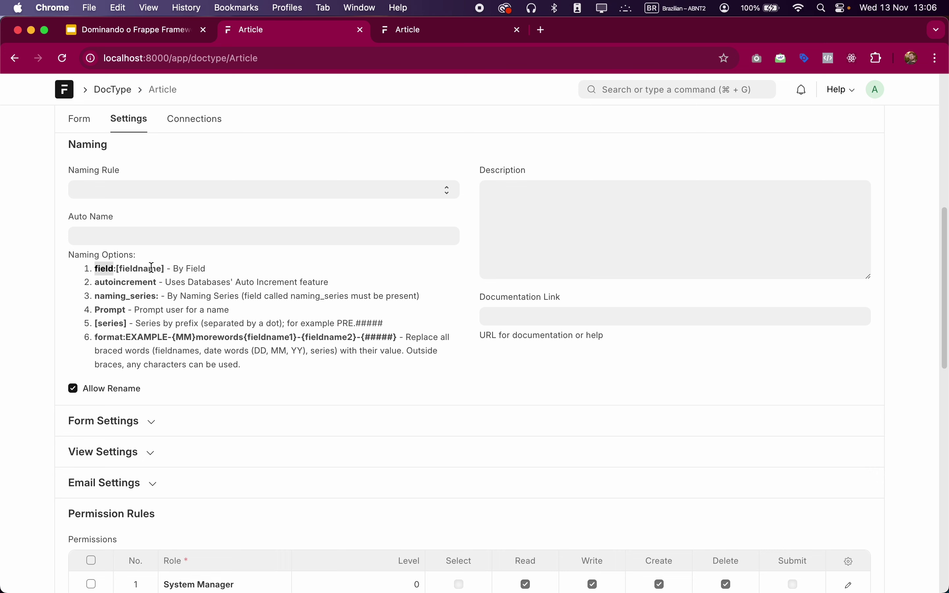
{"action": "double_click", "coordinate": [139, 269]}
{"action": "left_click", "coordinate": [187, 269]}
{"action": "left_click_drag", "start_coordinate": [94, 282], "coordinate": [252, 370]}
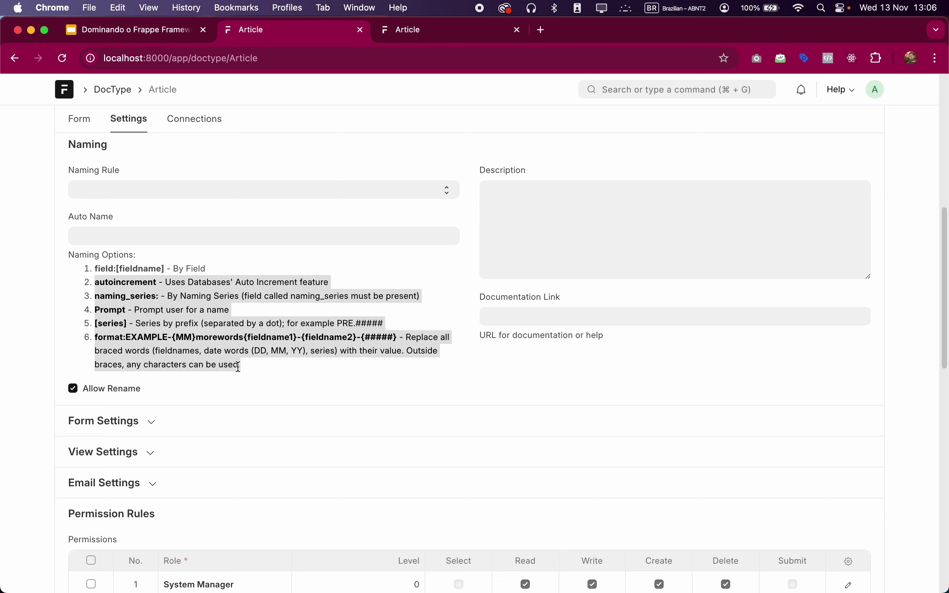
{"action": "left_click", "coordinate": [255, 369]}
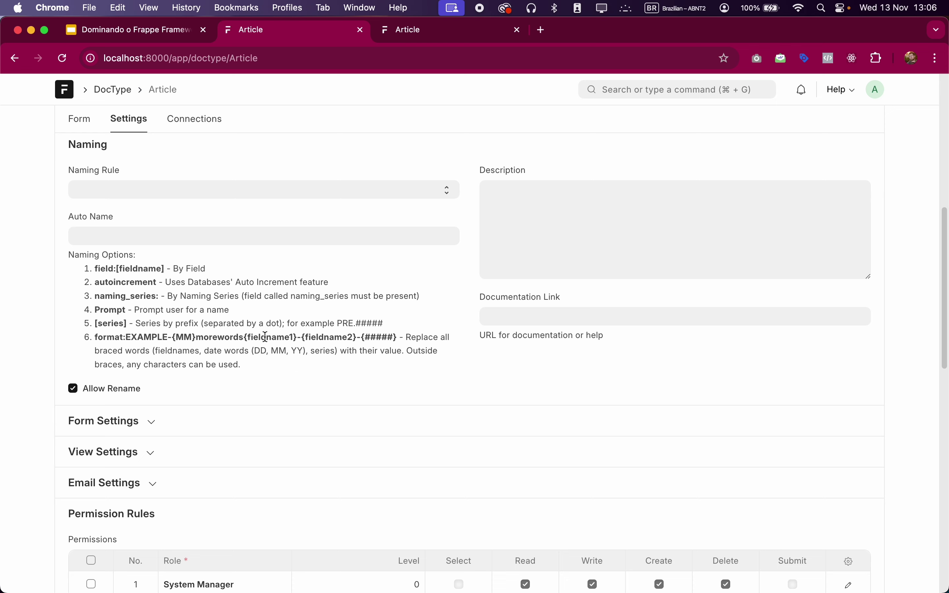
Set the Article DocType's naming rule to By fieldname and start editing its Auto Name
{"action": "left_click", "coordinate": [160, 192]}
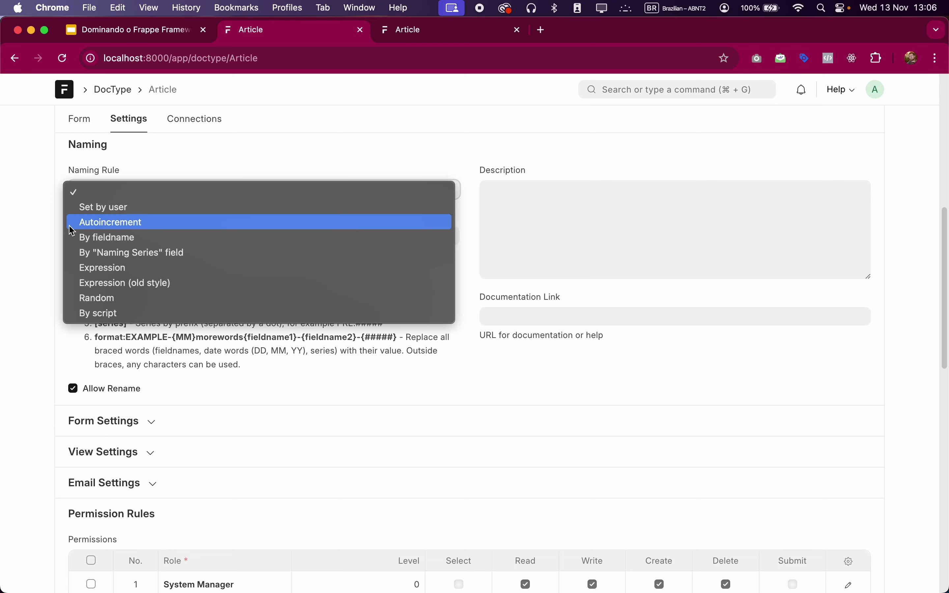
{"action": "left_click", "coordinate": [83, 237]}
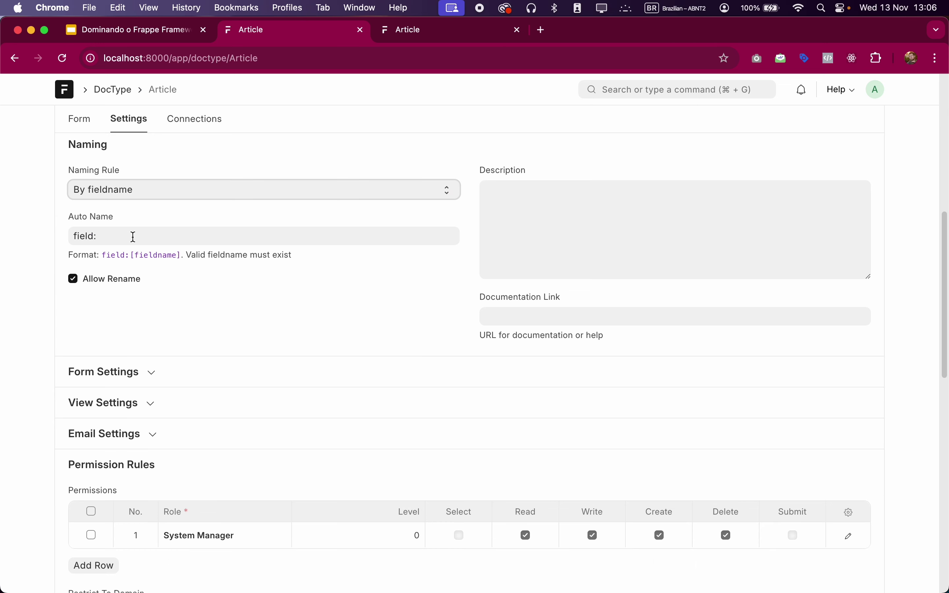
{"action": "left_click", "coordinate": [160, 237]}
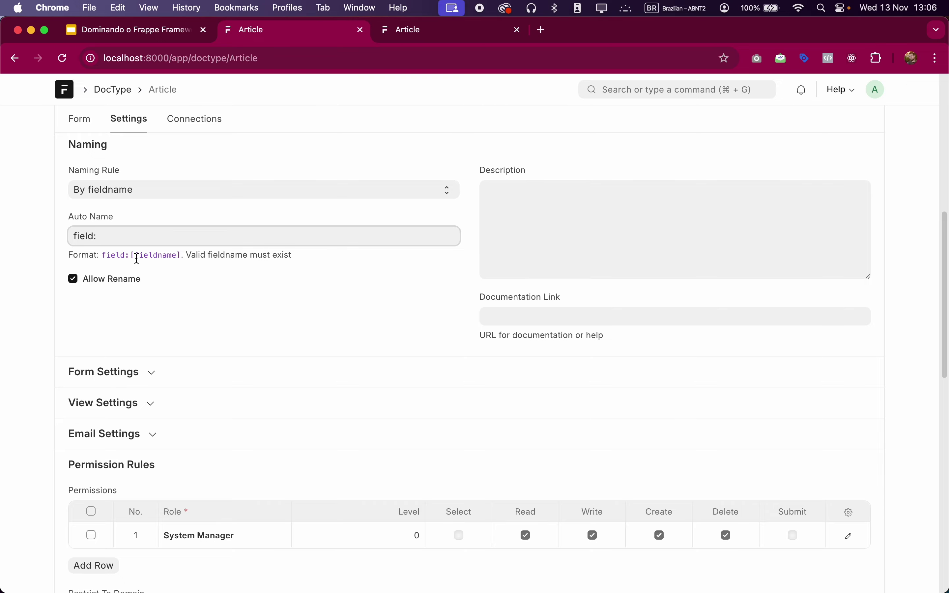
Copy the internal name of the Article Name field from its properties in the form layout
{"action": "scroll", "coordinate": [152, 247], "scroll_direction": "up", "scroll_amount": 5}
{"action": "left_click", "coordinate": [85, 164]}
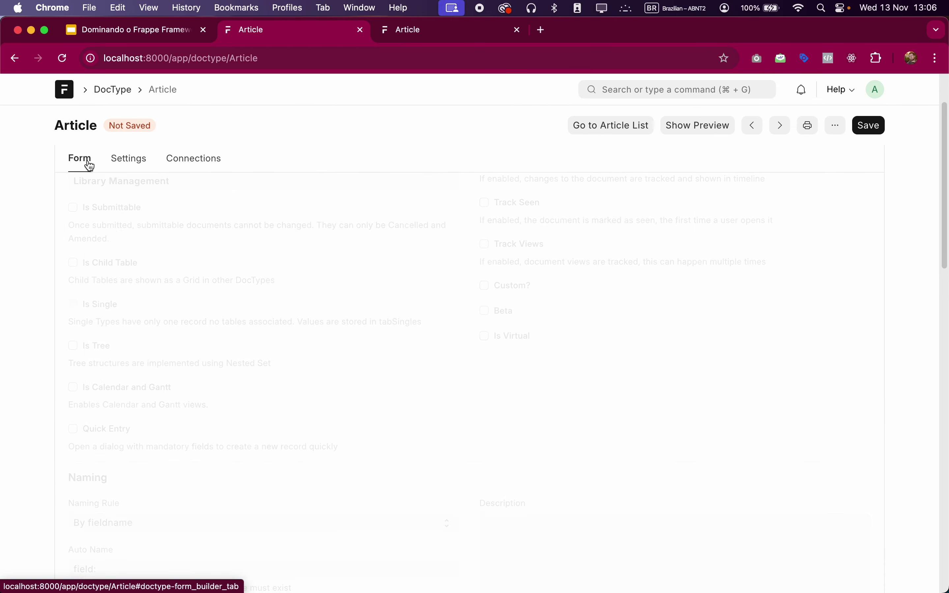
{"action": "left_click", "coordinate": [150, 245]}
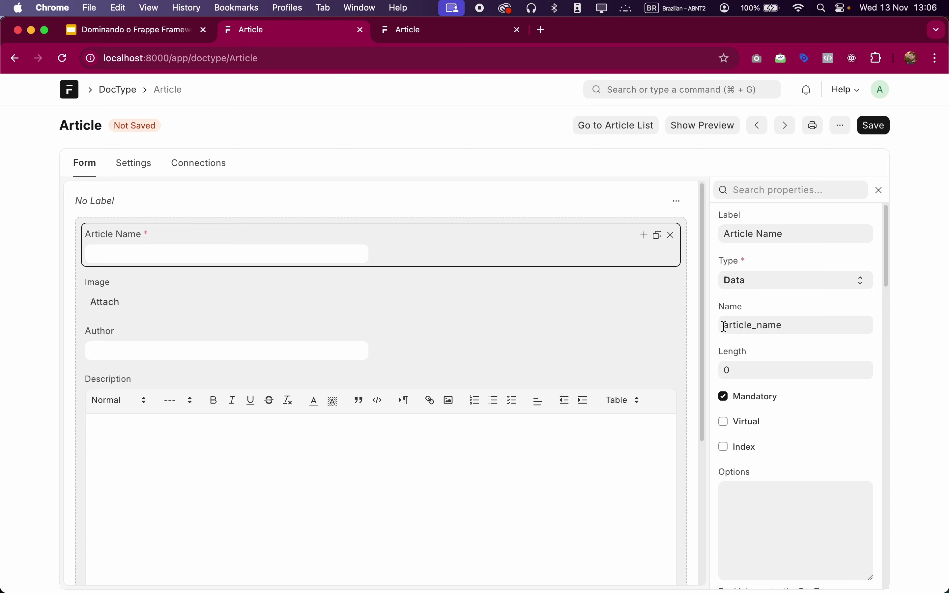
{"action": "left_click_drag", "start_coordinate": [724, 327], "coordinate": [807, 325]}
{"action": "key", "text": "super+c"}
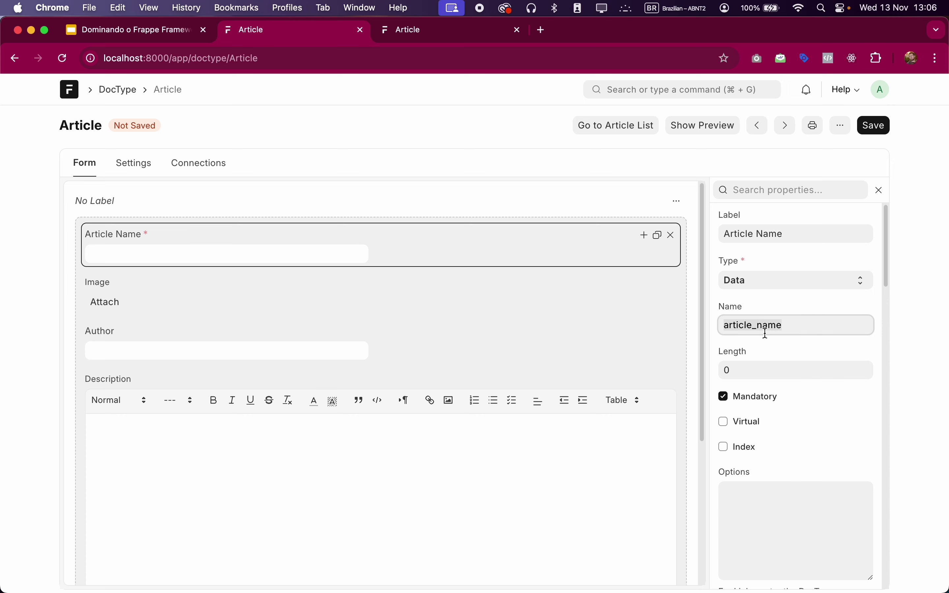
Complete the Auto Name setting as field:article_name and save the Article DocType
{"action": "left_click", "coordinate": [152, 168]}
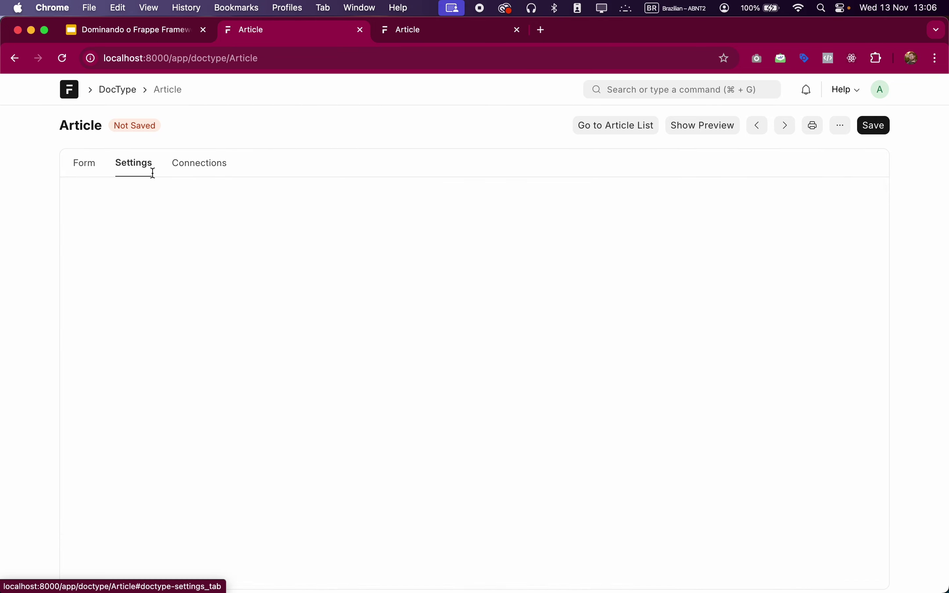
{"action": "scroll", "coordinate": [161, 382], "scroll_direction": "down", "scroll_amount": 6}
{"action": "left_click", "coordinate": [178, 408]}
{"action": "key", "text": "super+v"}
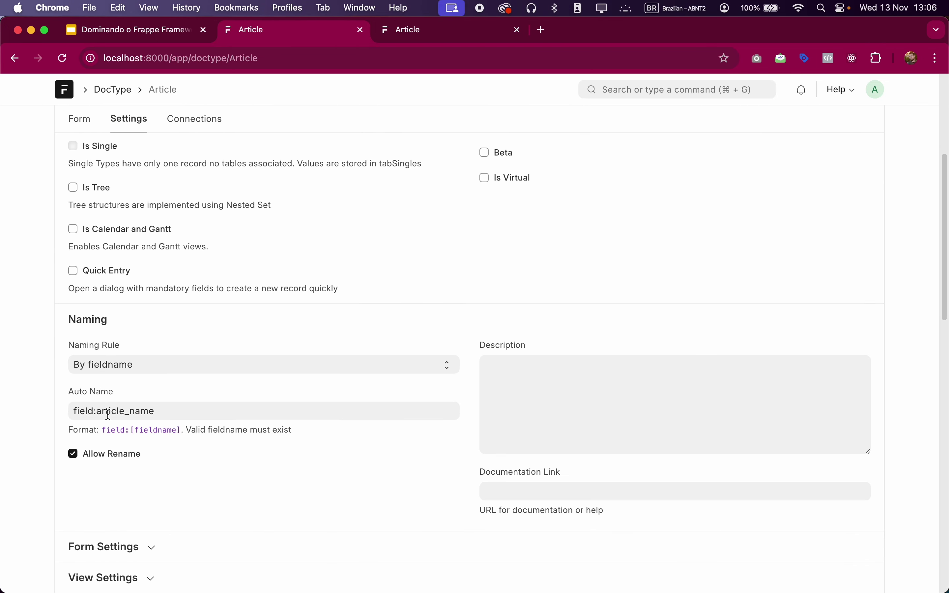
{"action": "scroll", "coordinate": [460, 337], "scroll_direction": "up", "scroll_amount": 5}
{"action": "left_click", "coordinate": [868, 125]}
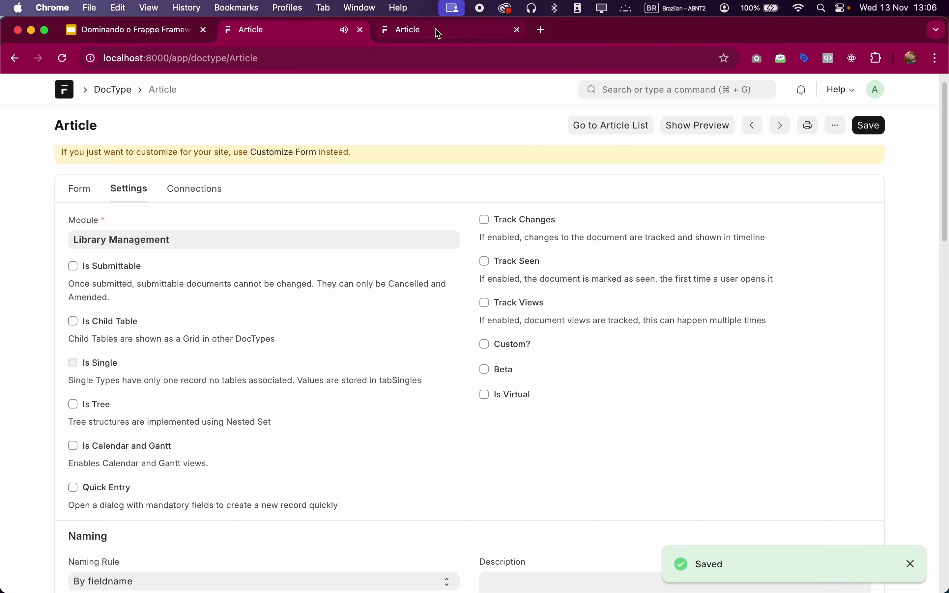
Return to the article list and reload it so the new naming rule applies
{"action": "left_click", "coordinate": [438, 34]}
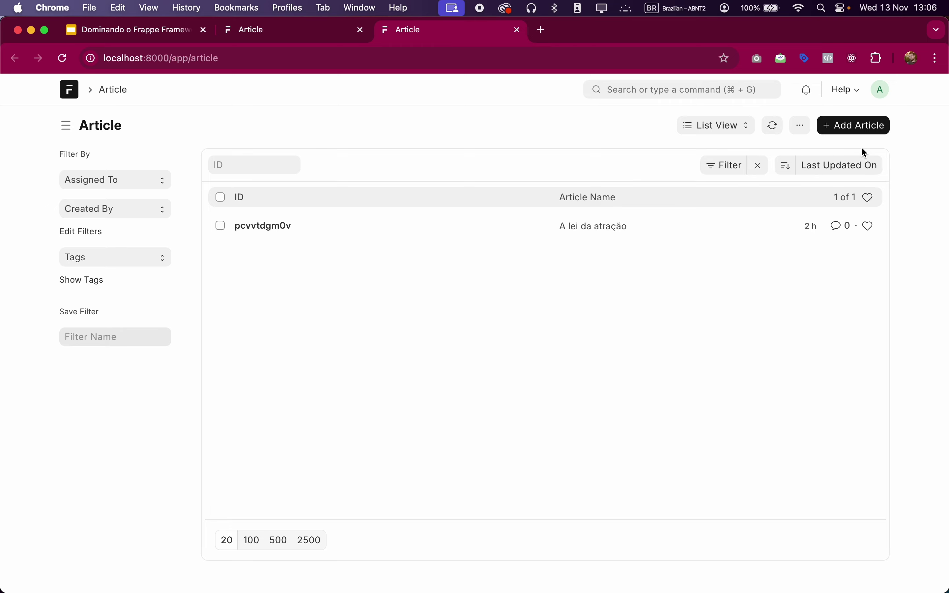
{"action": "left_click", "coordinate": [888, 97]}
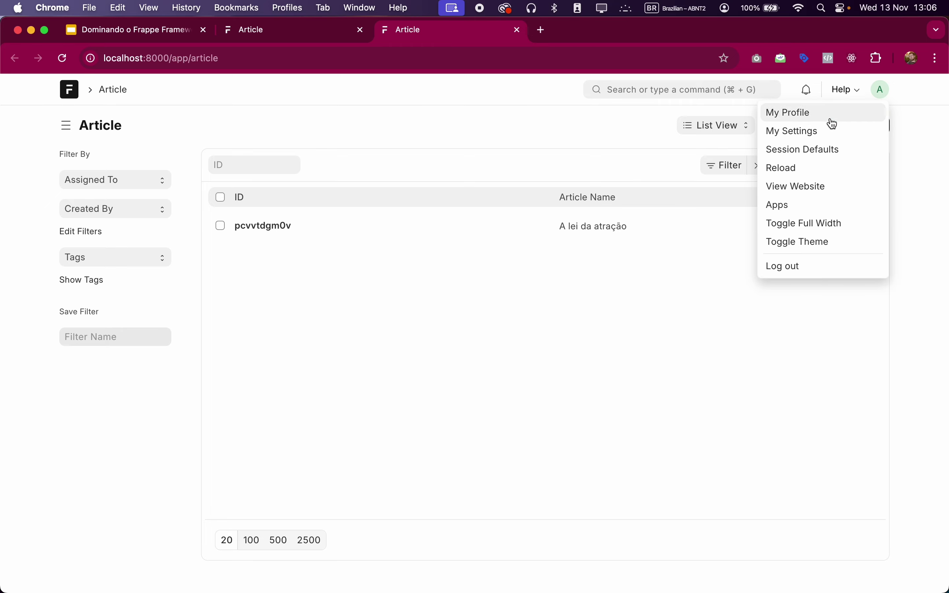
{"action": "left_click", "coordinate": [792, 169]}
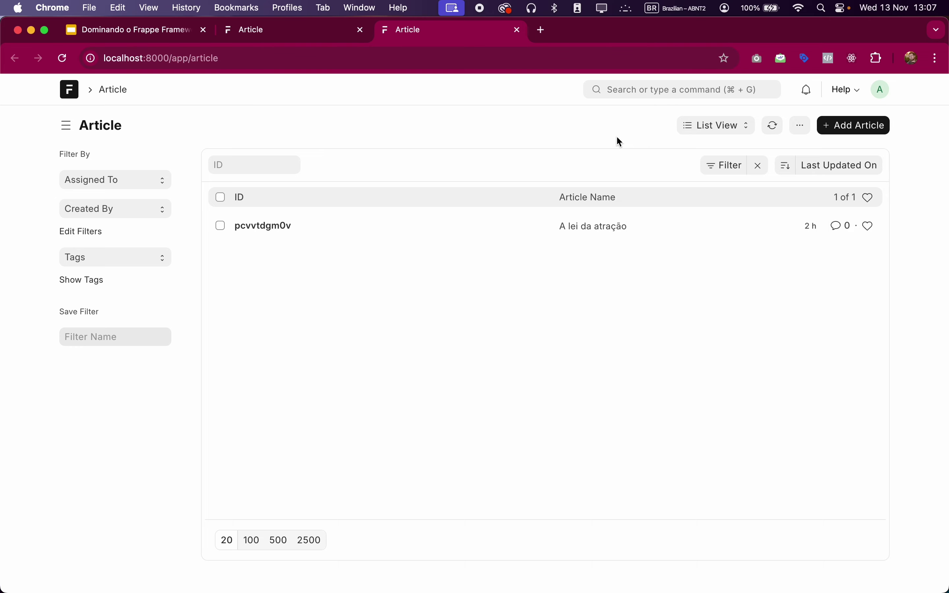
Create and save a new article named Teste, and go back to the article list
{"action": "left_click", "coordinate": [847, 131]}
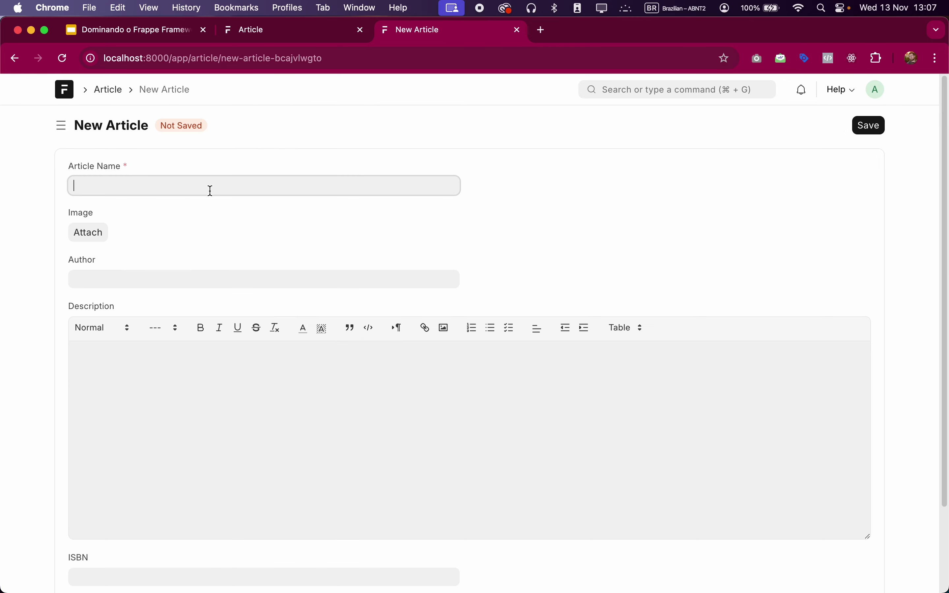
{"action": "type", "text": "Teste"}
{"action": "left_click", "coordinate": [409, 257]}
{"action": "left_click", "coordinate": [869, 125]}
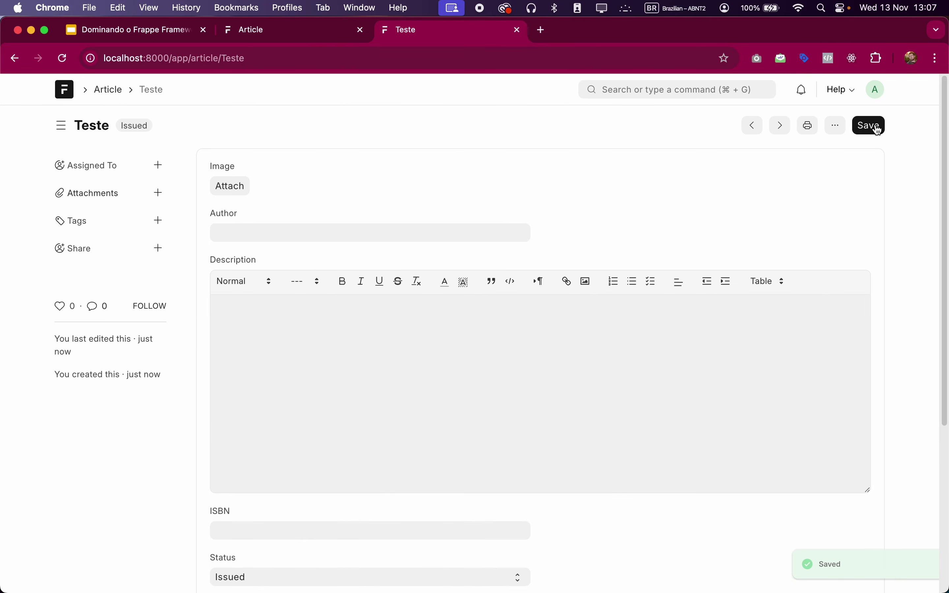
{"action": "left_click", "coordinate": [99, 92]}
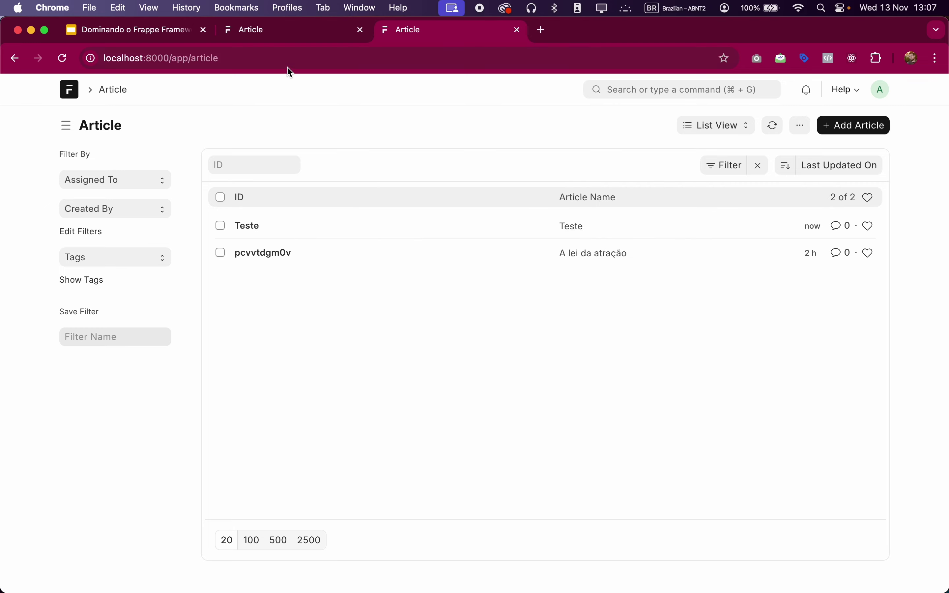
Compare the field layout in the Article DocType's form with the fields shown in the Teste record
{"action": "left_click", "coordinate": [286, 41]}
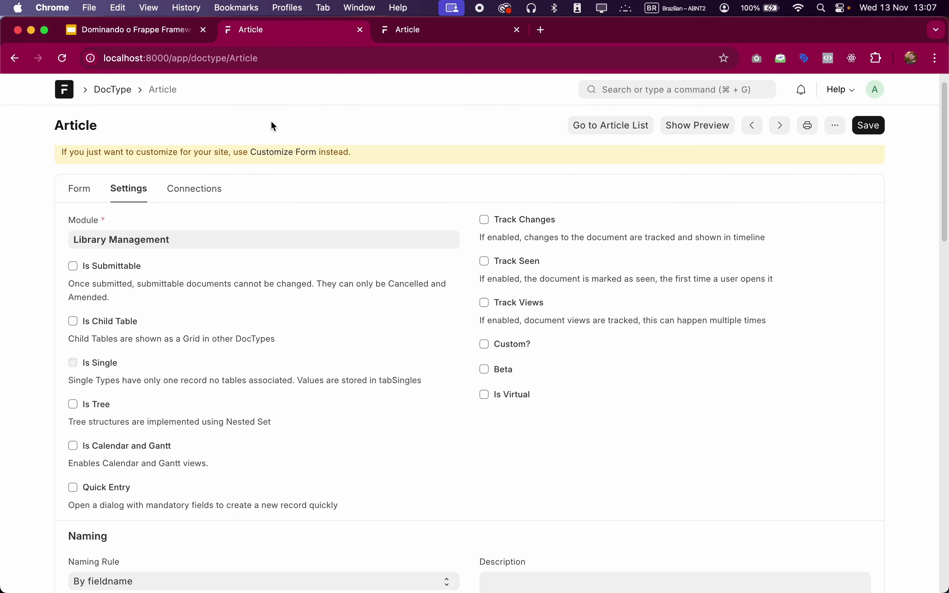
{"action": "left_click", "coordinate": [89, 202]}
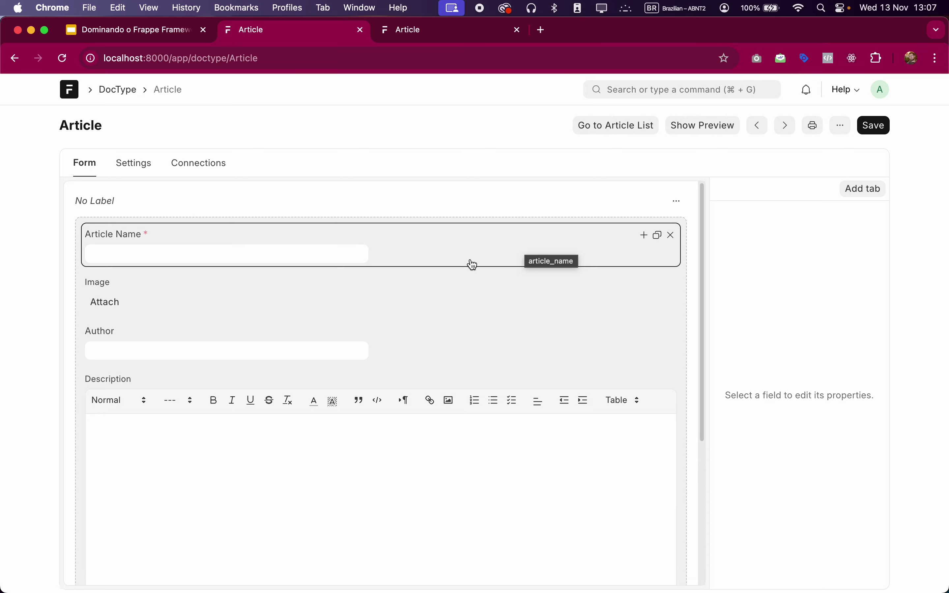
{"action": "scroll", "coordinate": [403, 286], "scroll_direction": "down", "scroll_amount": 5}
{"action": "scroll", "coordinate": [350, 403], "scroll_direction": "up", "scroll_amount": 5}
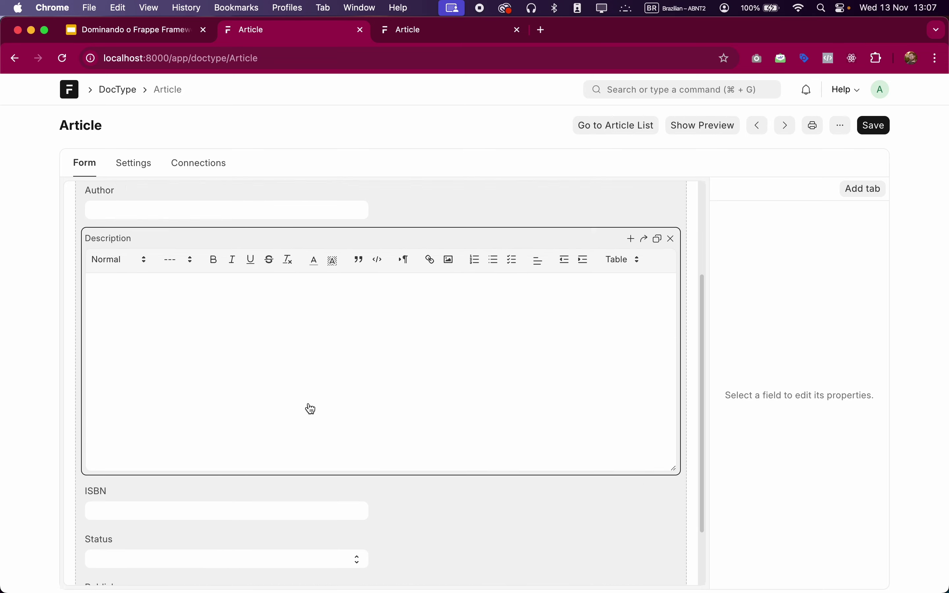
{"action": "scroll", "coordinate": [322, 378], "scroll_direction": "down", "scroll_amount": 5}
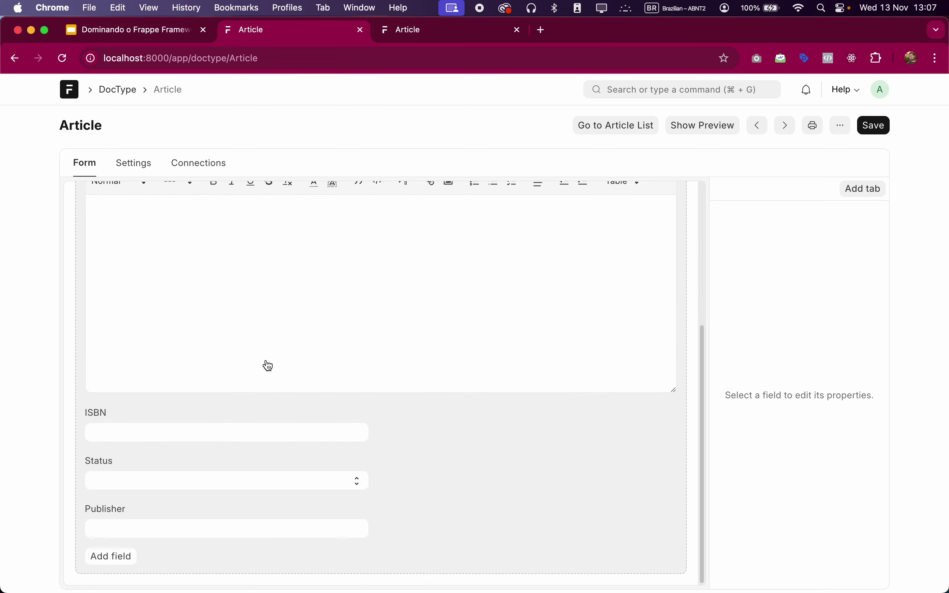
{"action": "left_click", "coordinate": [432, 34]}
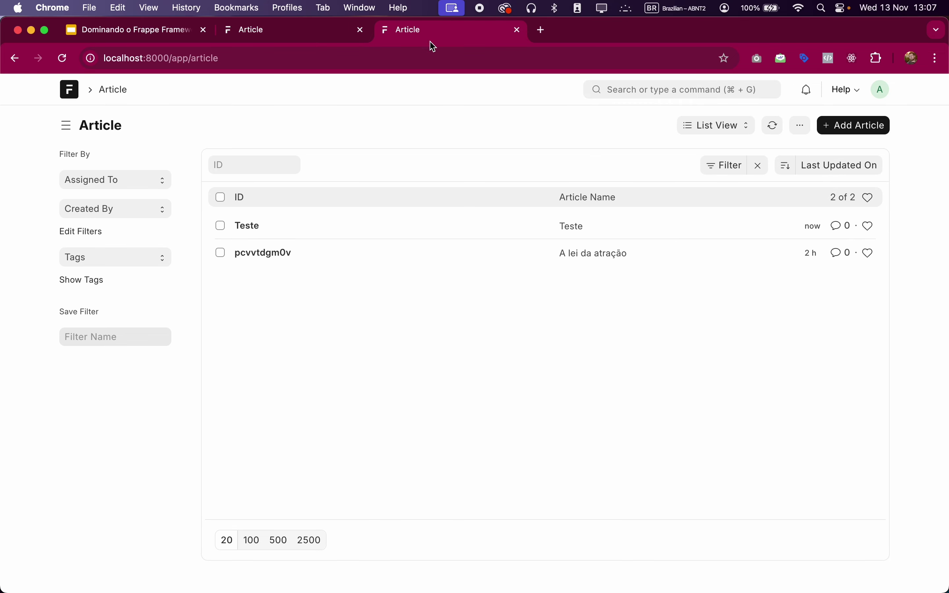
{"action": "left_click", "coordinate": [320, 230]}
{"action": "scroll", "coordinate": [481, 324], "scroll_direction": "down", "scroll_amount": 5}
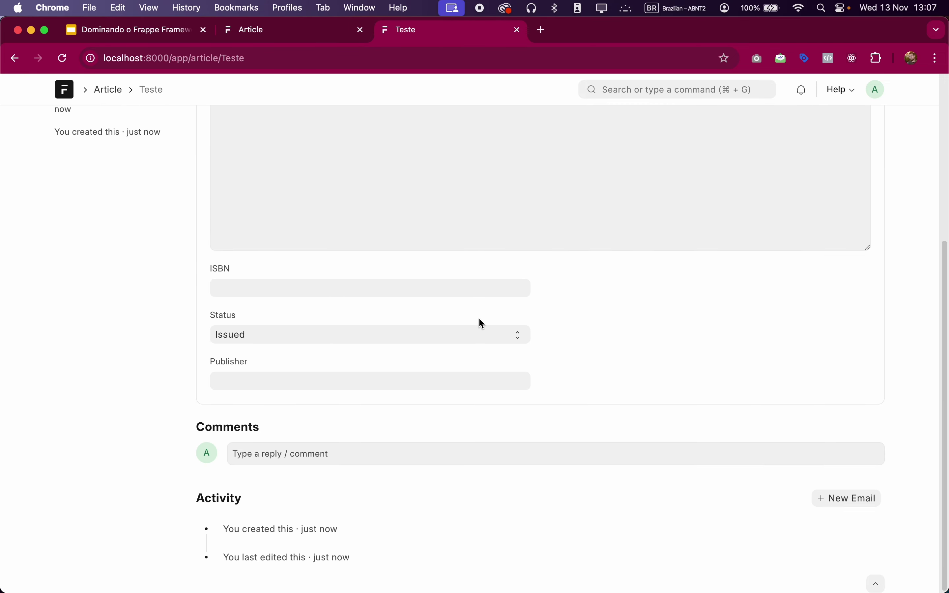
Add a section below the existing one in the Article DocType form and move the Description field into it
{"action": "scroll", "coordinate": [479, 319], "scroll_direction": "up", "scroll_amount": 5}
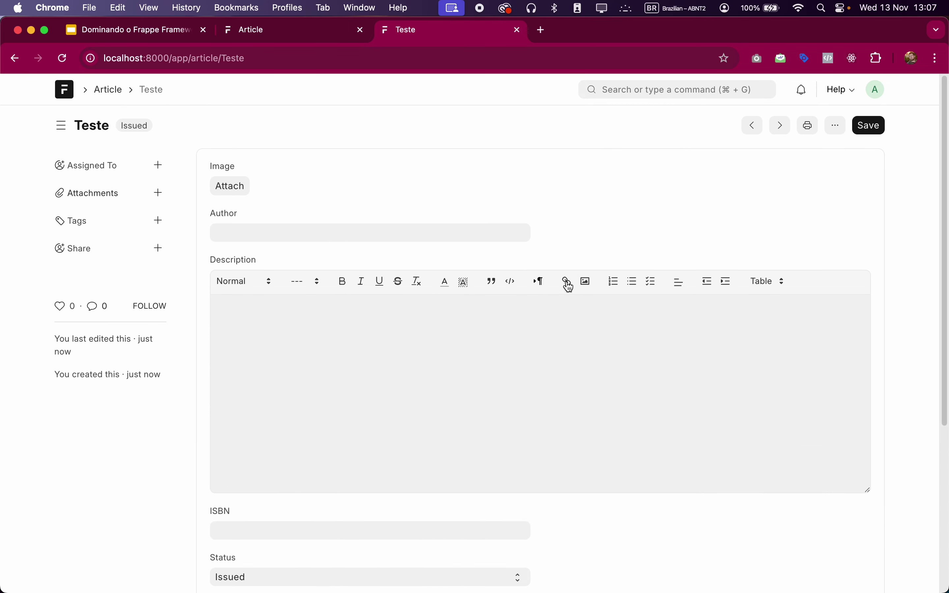
{"action": "left_click", "coordinate": [292, 39]}
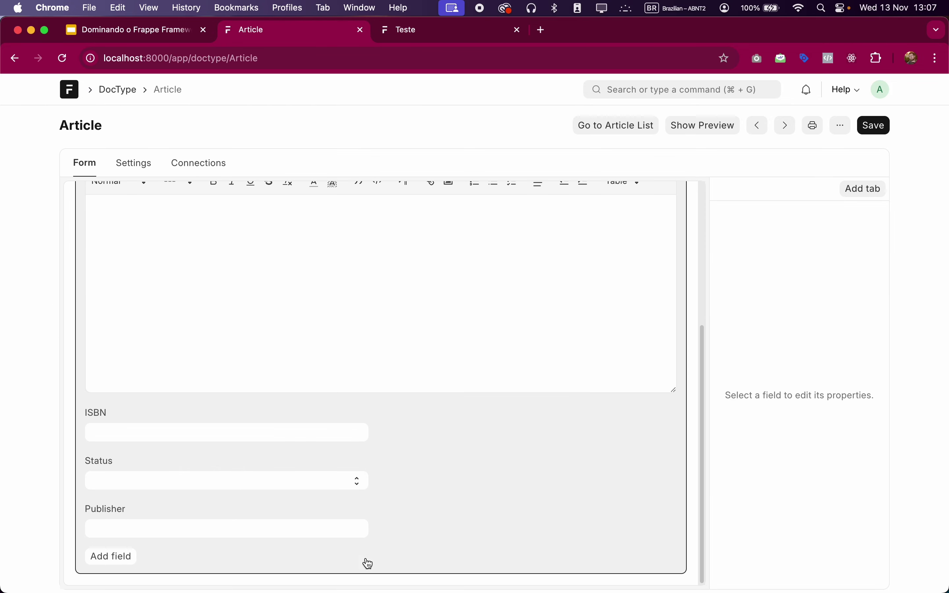
{"action": "scroll", "coordinate": [557, 509], "scroll_direction": "up", "scroll_amount": 10}
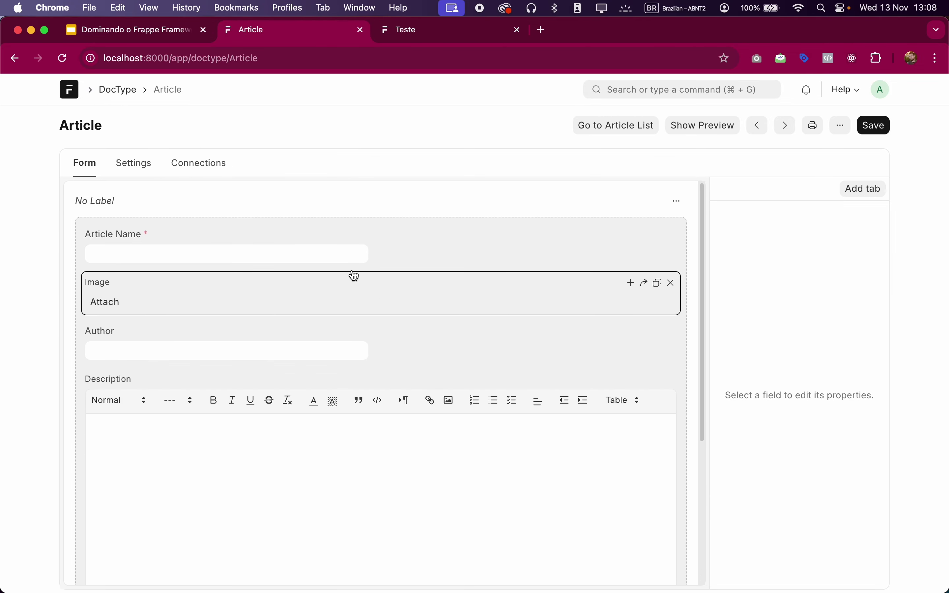
{"action": "left_click", "coordinate": [678, 202]}
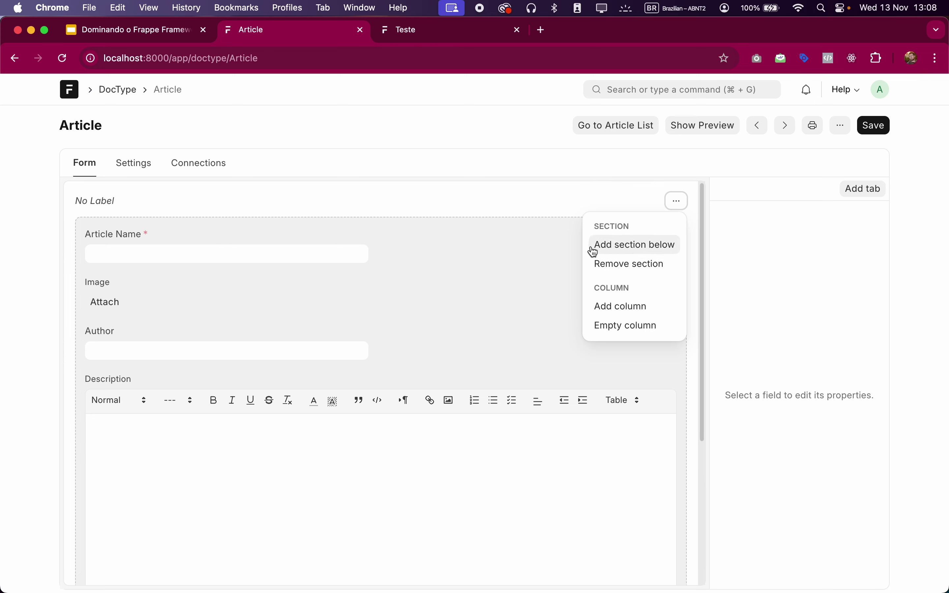
{"action": "left_click", "coordinate": [654, 250]}
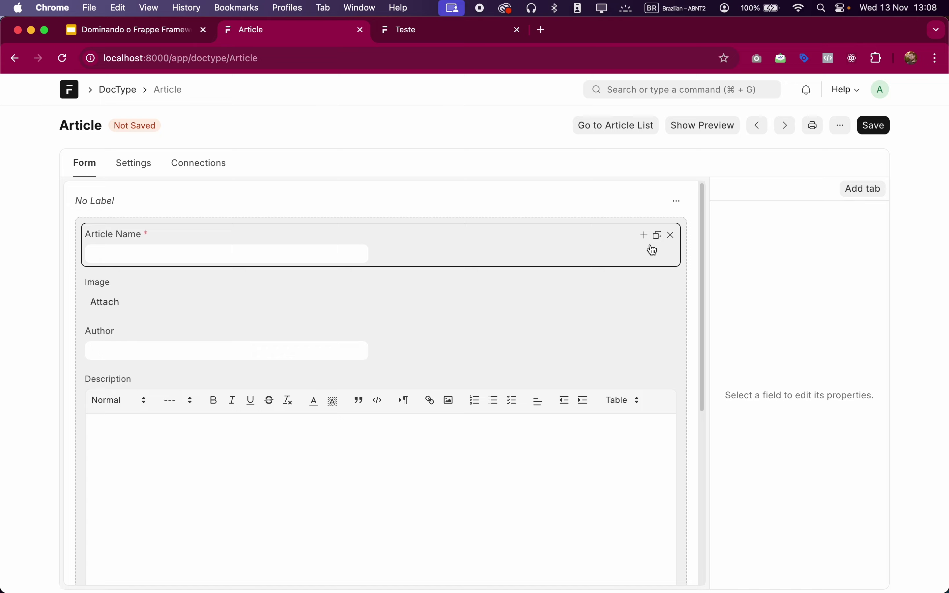
{"action": "scroll", "coordinate": [529, 432], "scroll_direction": "down", "scroll_amount": 5}
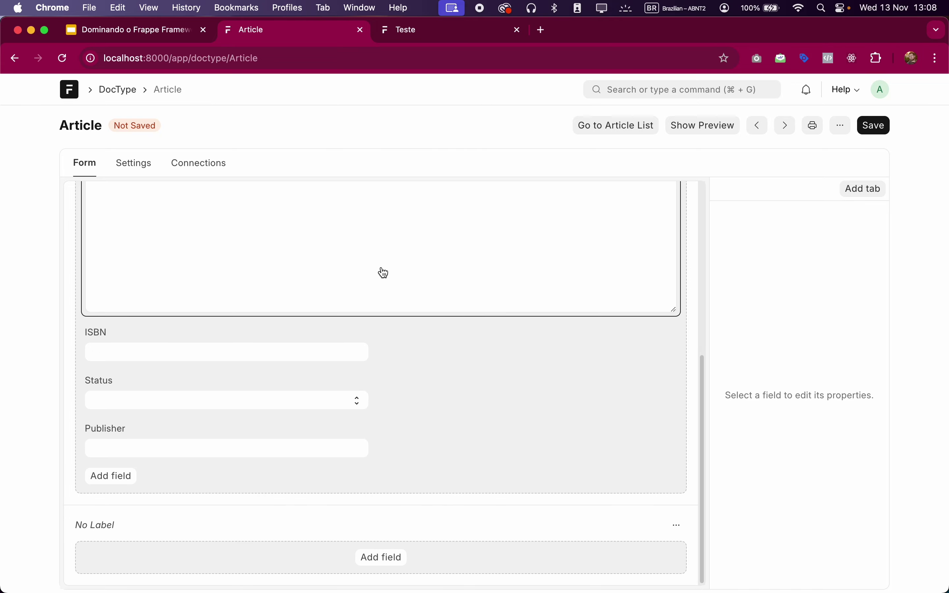
{"action": "left_click_drag", "start_coordinate": [379, 263], "coordinate": [369, 504]}
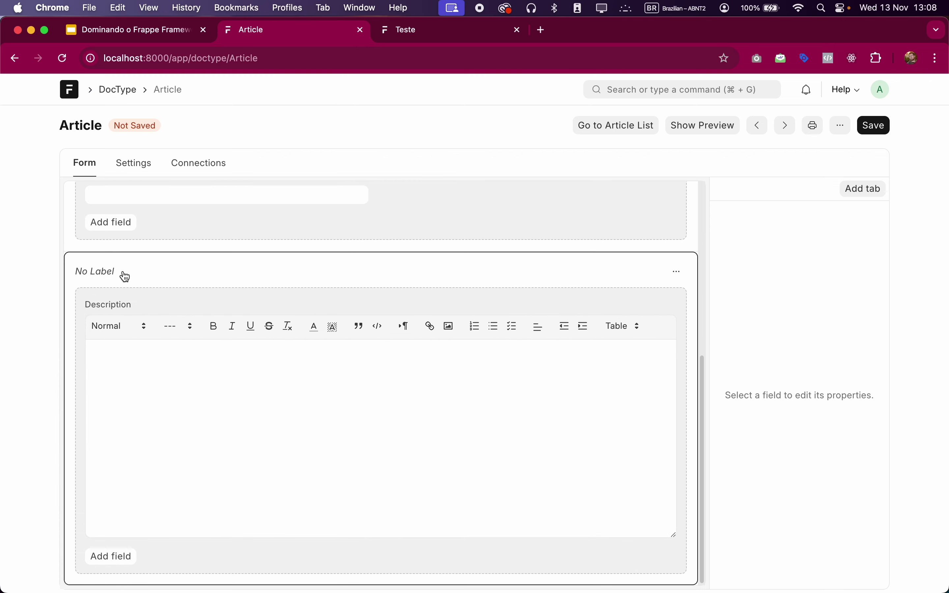
Label the section that holds the Description text editor as Description
{"action": "left_click", "coordinate": [107, 271]}
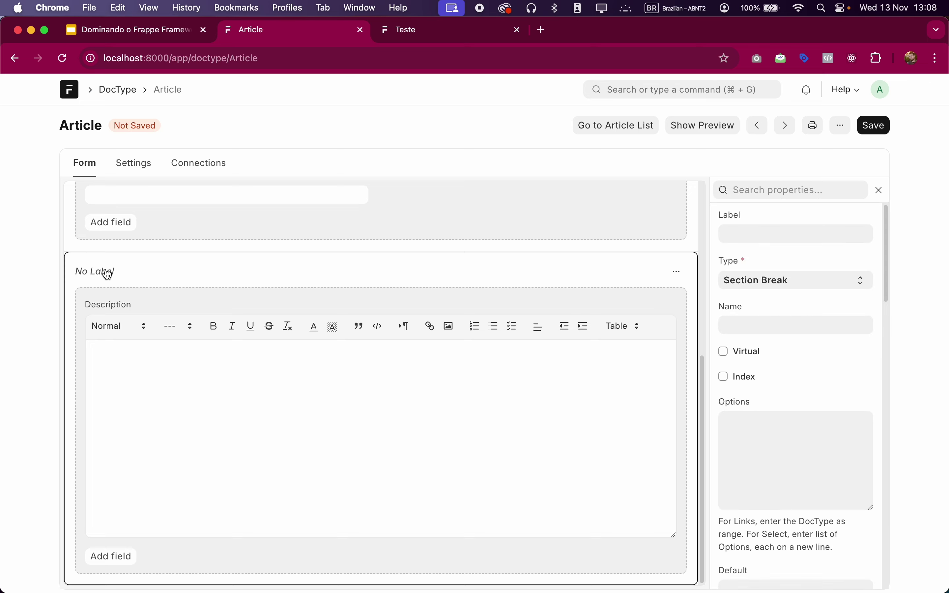
{"action": "left_click", "coordinate": [725, 233]}
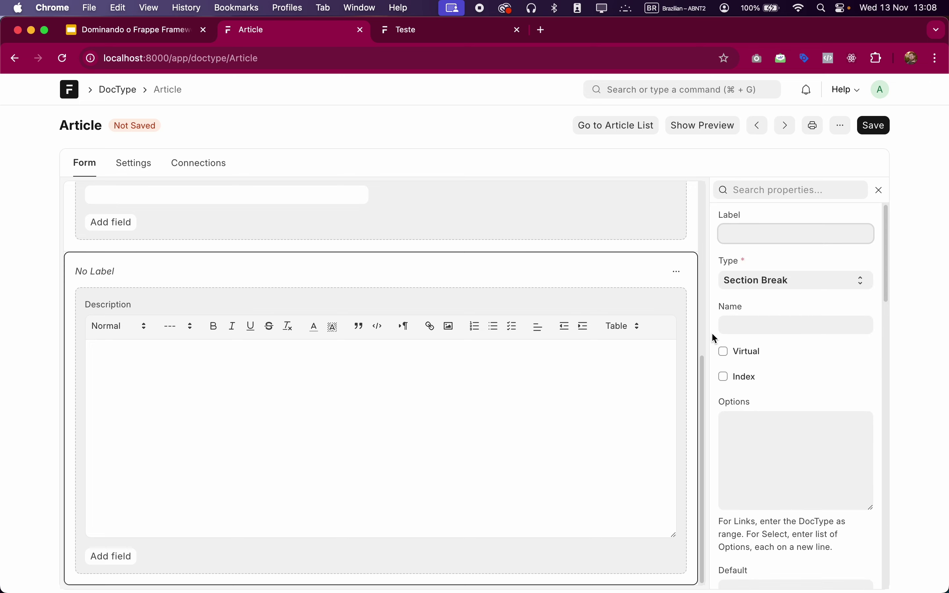
{"action": "type", "text": "Description"}
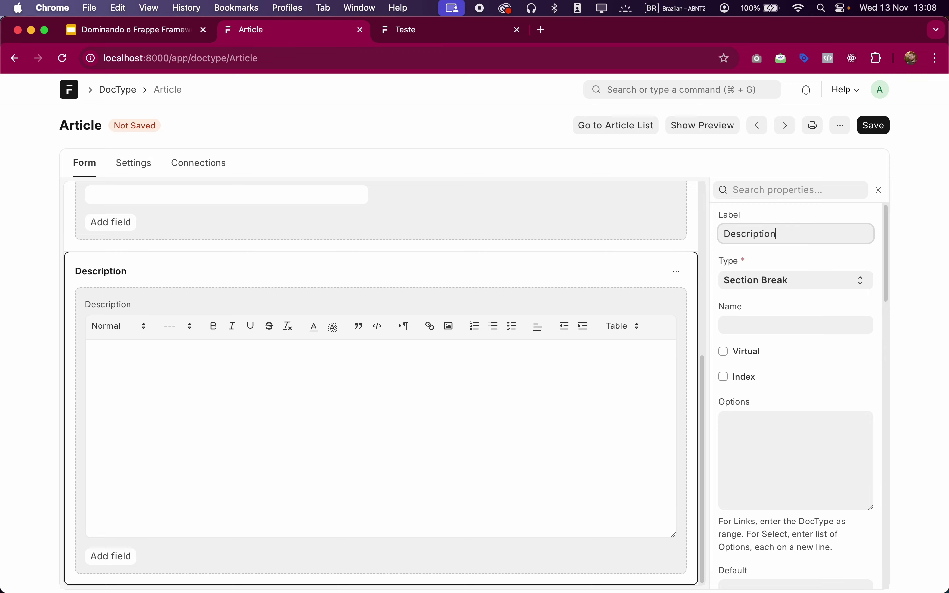
{"action": "left_click", "coordinate": [298, 469]}
Add a second column to the unlabelled section and move the ISBN, Status and Publisher fields into it
{"action": "scroll", "coordinate": [300, 459], "scroll_direction": "up", "scroll_amount": 5}
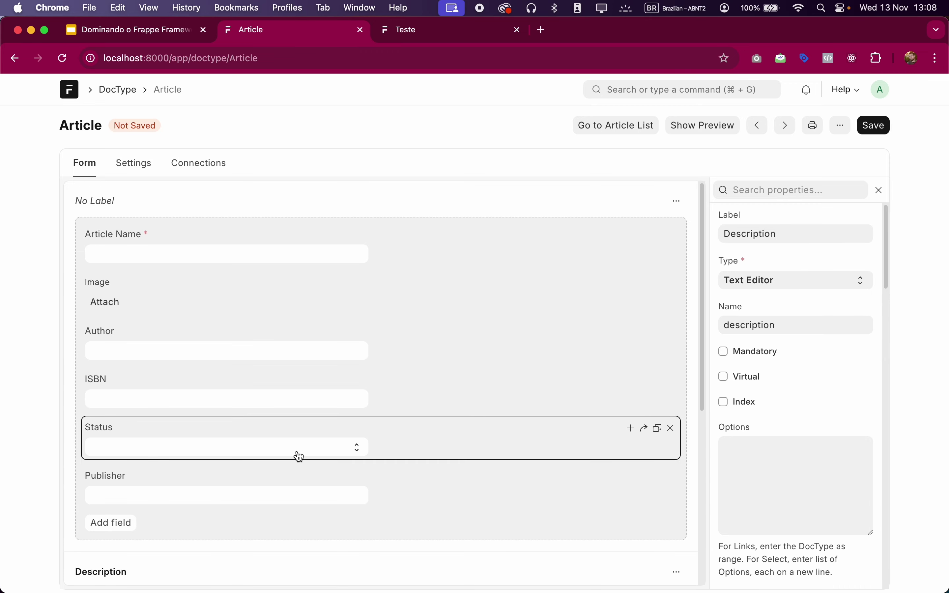
{"action": "scroll", "coordinate": [337, 444], "scroll_direction": "down", "scroll_amount": 5}
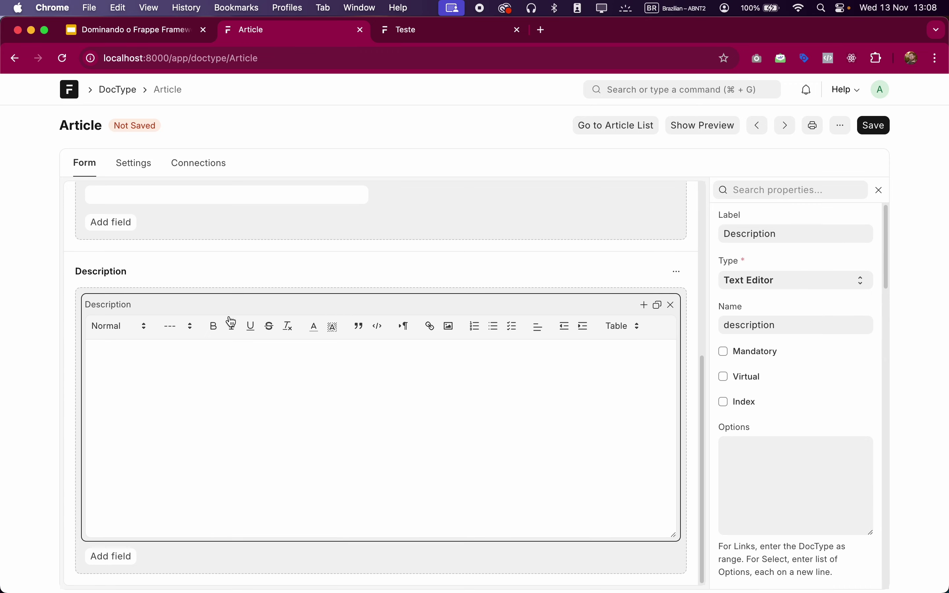
{"action": "scroll", "coordinate": [332, 447], "scroll_direction": "up", "scroll_amount": 5}
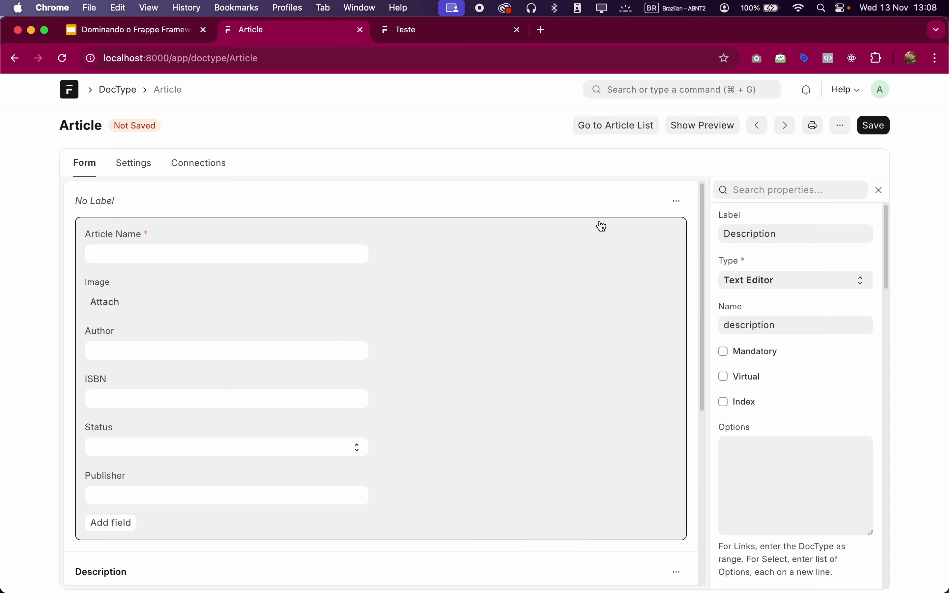
{"action": "left_click", "coordinate": [678, 202]}
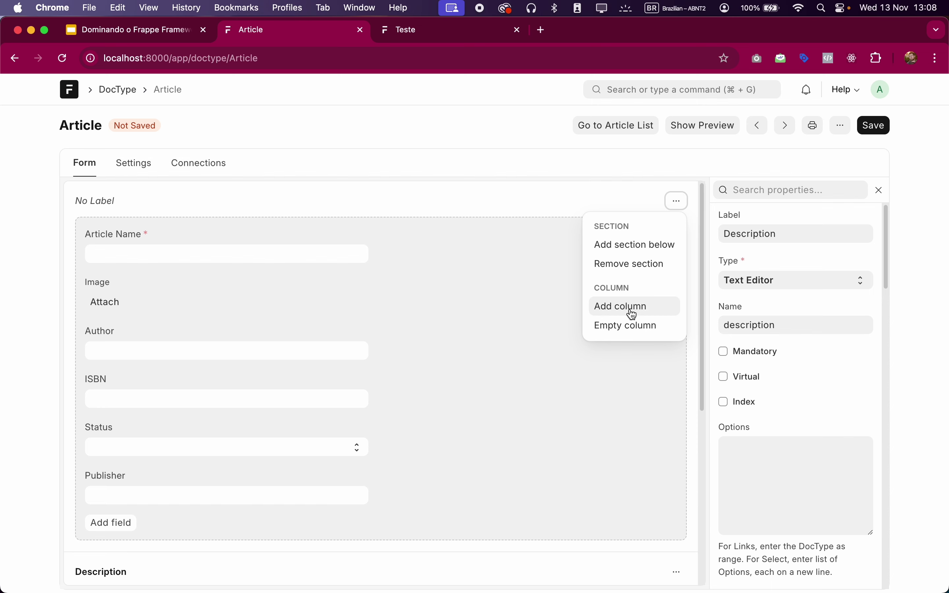
{"action": "left_click", "coordinate": [614, 311]}
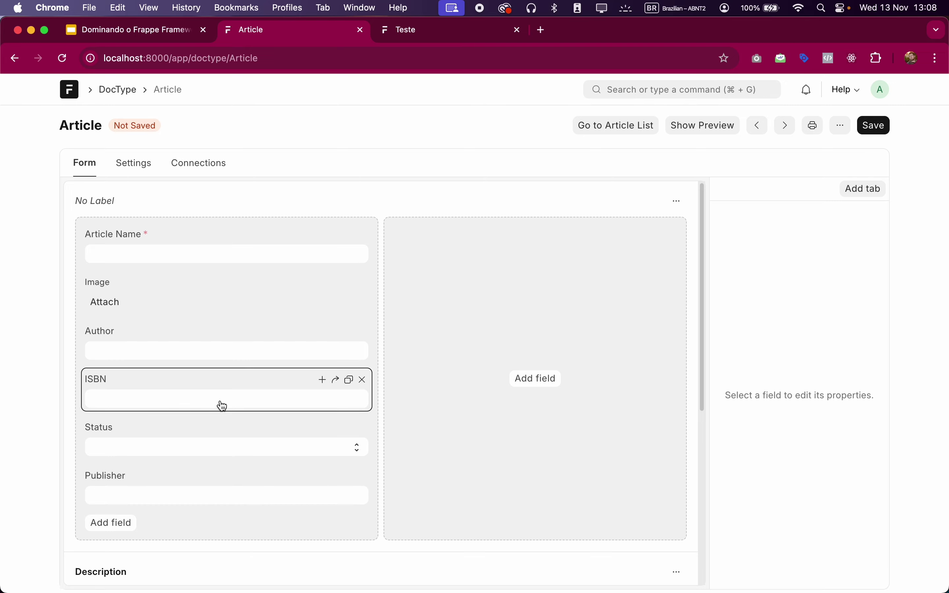
{"action": "left_click_drag", "start_coordinate": [220, 398], "coordinate": [503, 316]}
{"action": "left_click_drag", "start_coordinate": [161, 406], "coordinate": [503, 328]}
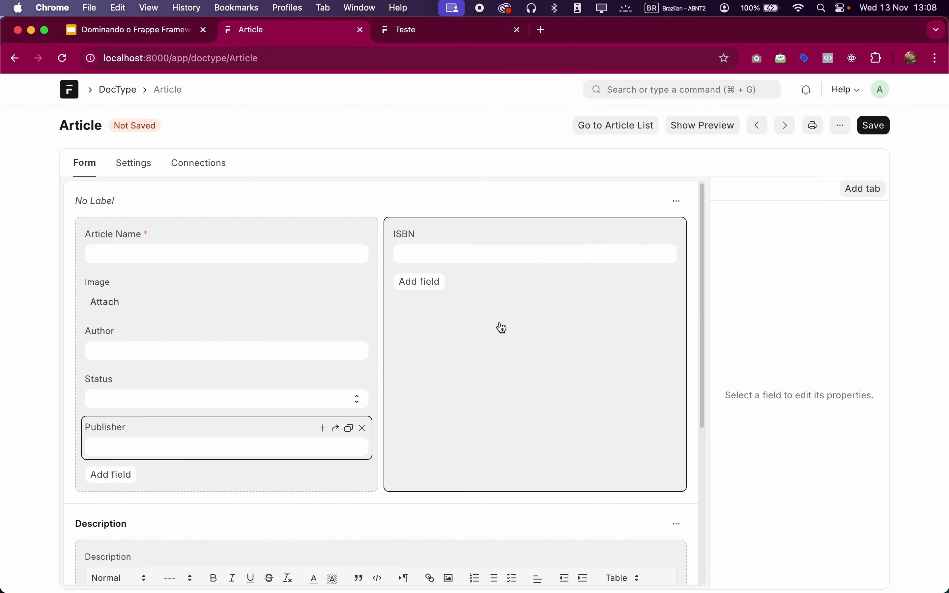
{"action": "left_click_drag", "start_coordinate": [206, 413], "coordinate": [514, 312]}
{"action": "left_click_drag", "start_coordinate": [204, 385], "coordinate": [502, 337]}
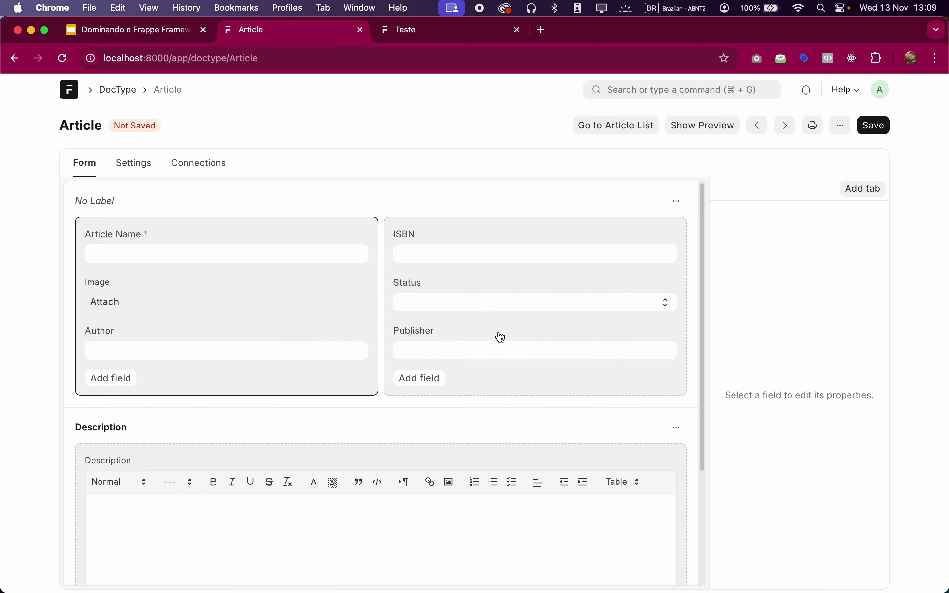
Save the Article DocType and reload the Teste record to check its field layout
{"action": "left_click", "coordinate": [875, 125]}
{"action": "left_click", "coordinate": [418, 38]}
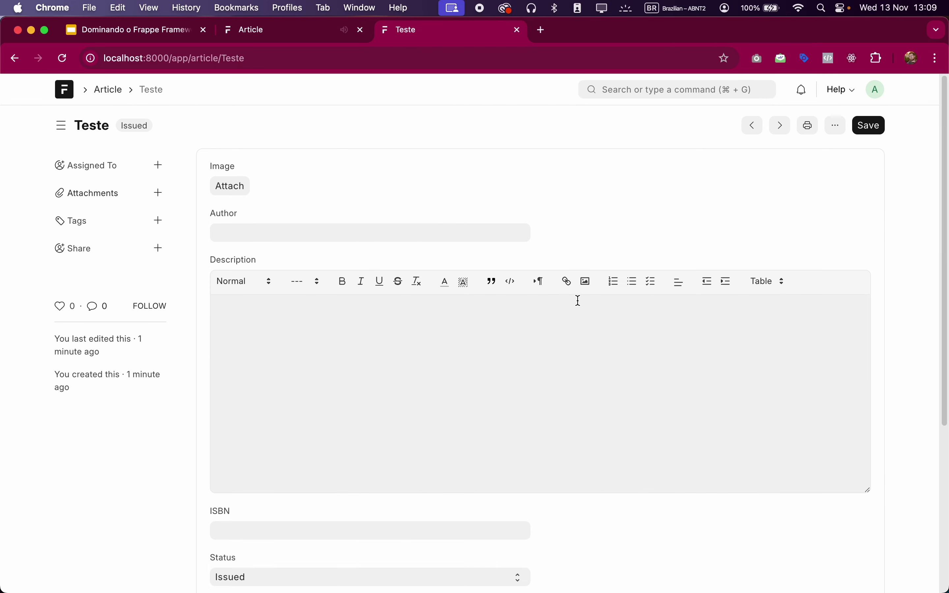
{"action": "left_click", "coordinate": [878, 91]}
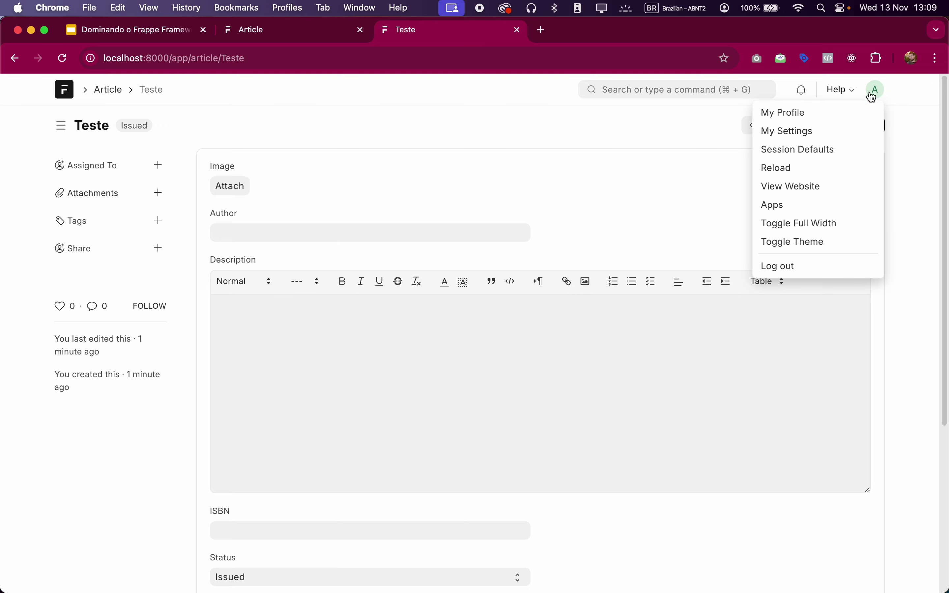
{"action": "left_click", "coordinate": [805, 169]}
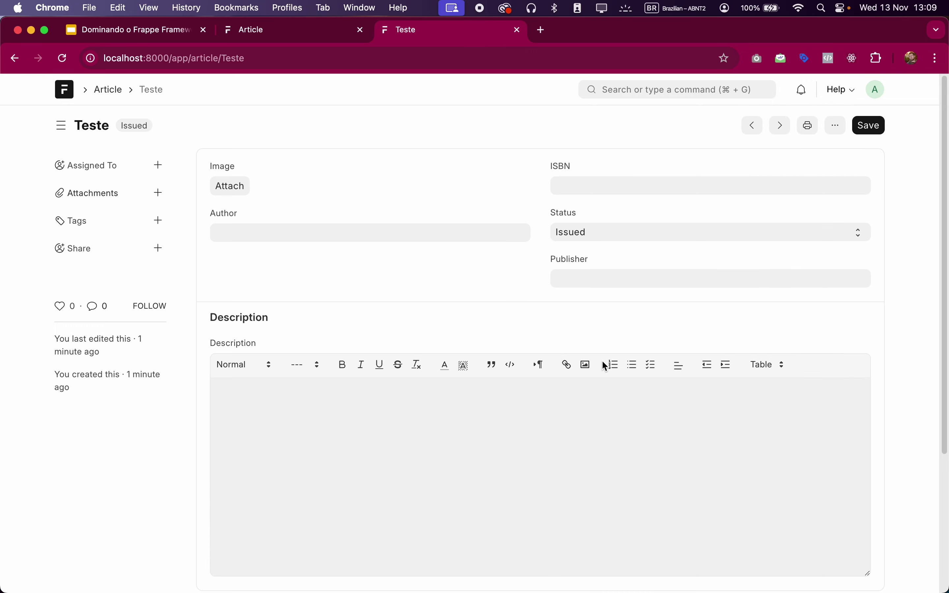
{"action": "scroll", "coordinate": [565, 350], "scroll_direction": "down", "scroll_amount": 5}
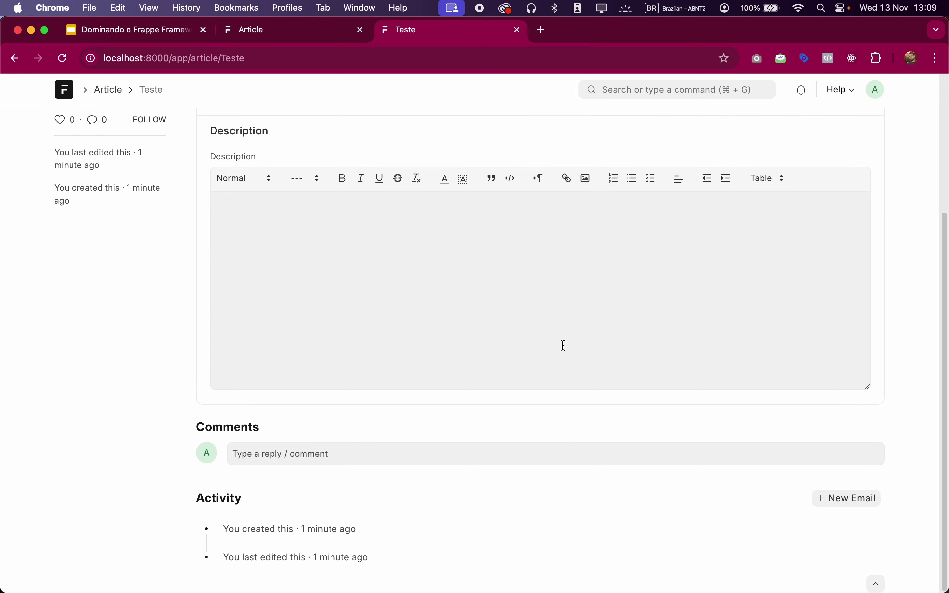
{"action": "scroll", "coordinate": [569, 341], "scroll_direction": "up", "scroll_amount": 5}
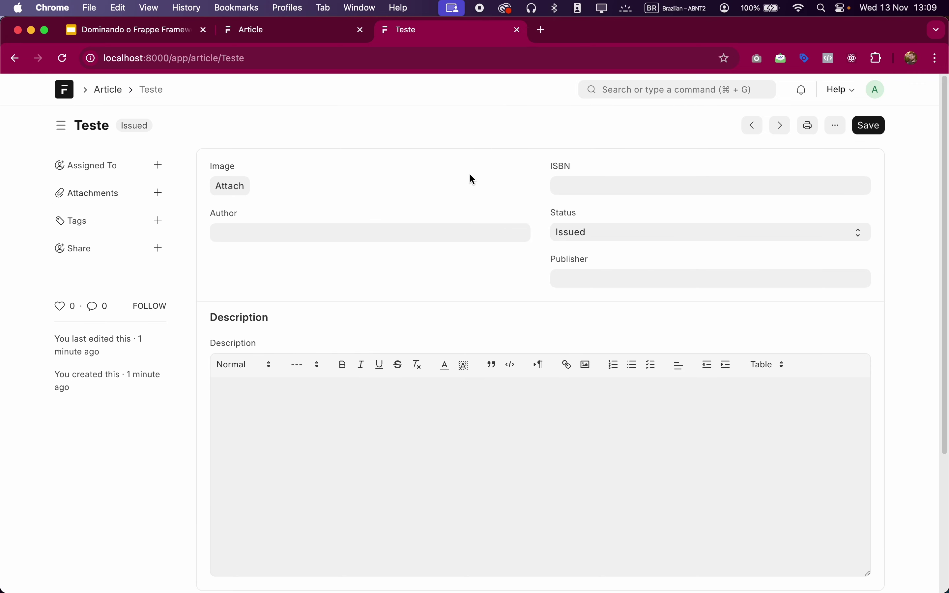
Label the first section of the Article DocType form Basic Info and save the DocType
{"action": "left_click", "coordinate": [302, 29]}
{"action": "left_click", "coordinate": [677, 201]}
{"action": "left_click", "coordinate": [587, 205]}
{"action": "left_click", "coordinate": [797, 236]}
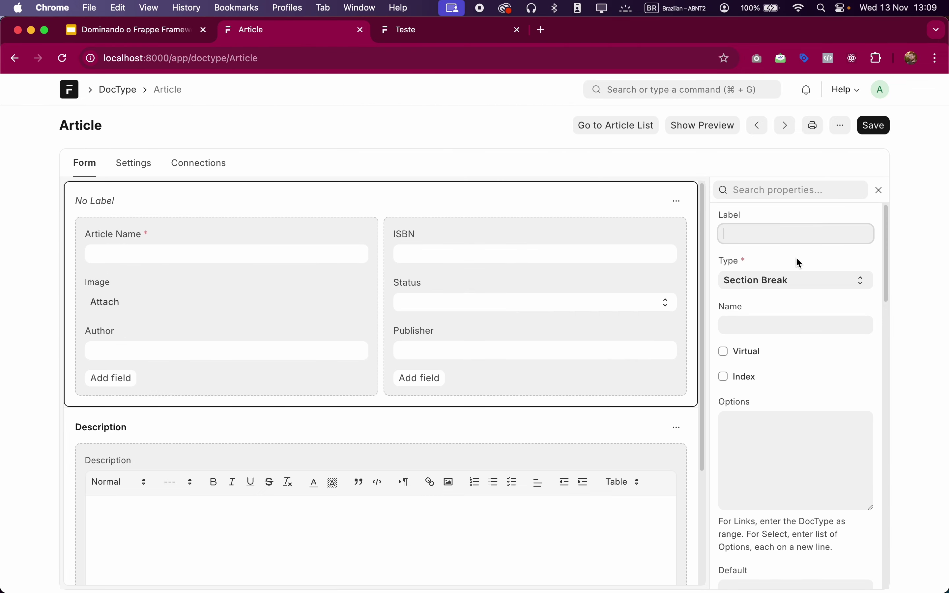
{"action": "type", "text": "Basic Info"}
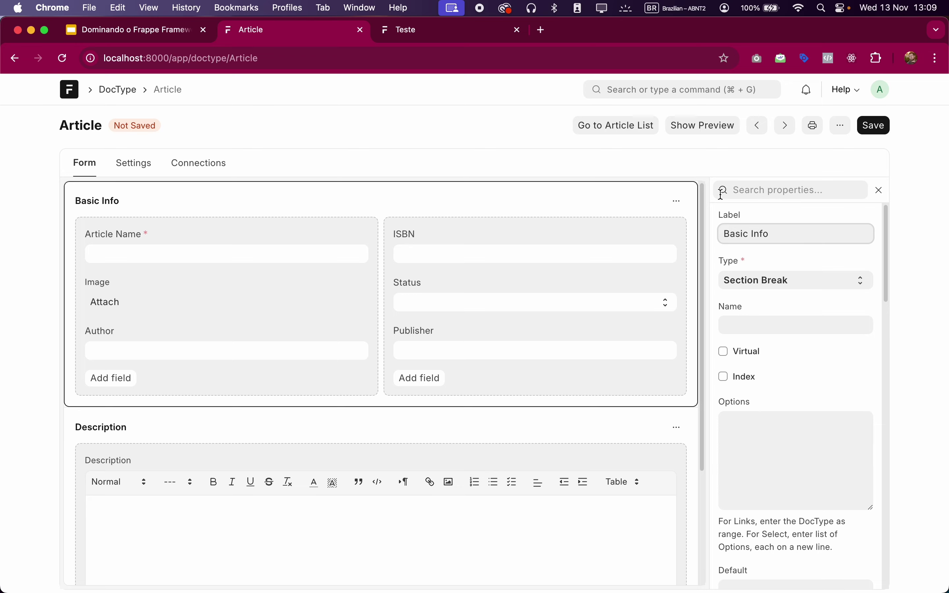
{"action": "left_click", "coordinate": [722, 170]}
{"action": "left_click", "coordinate": [875, 126]}
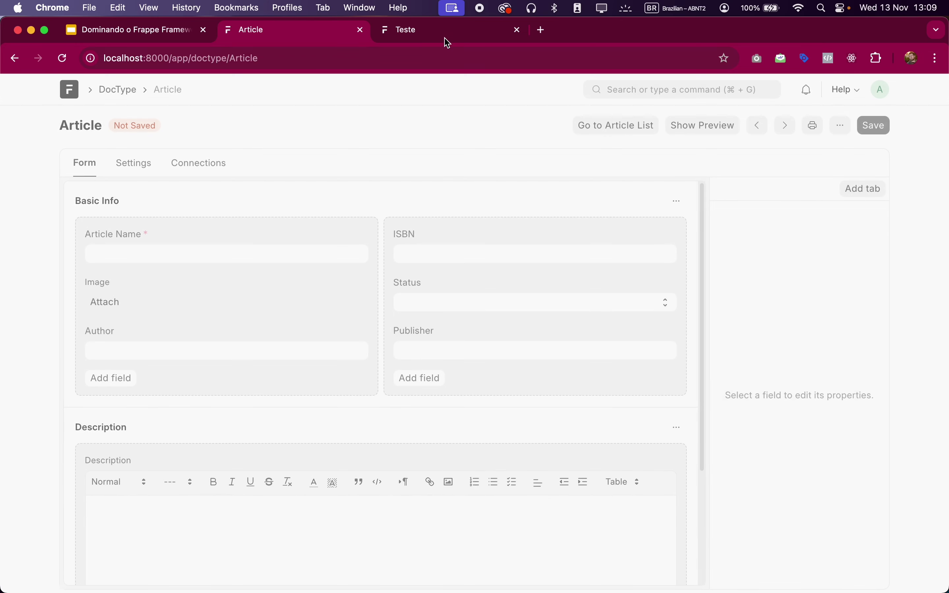
Go back to the Teste record and reload it to apply the Basic Info section label
{"action": "left_click", "coordinate": [436, 38]}
{"action": "left_click", "coordinate": [871, 94]}
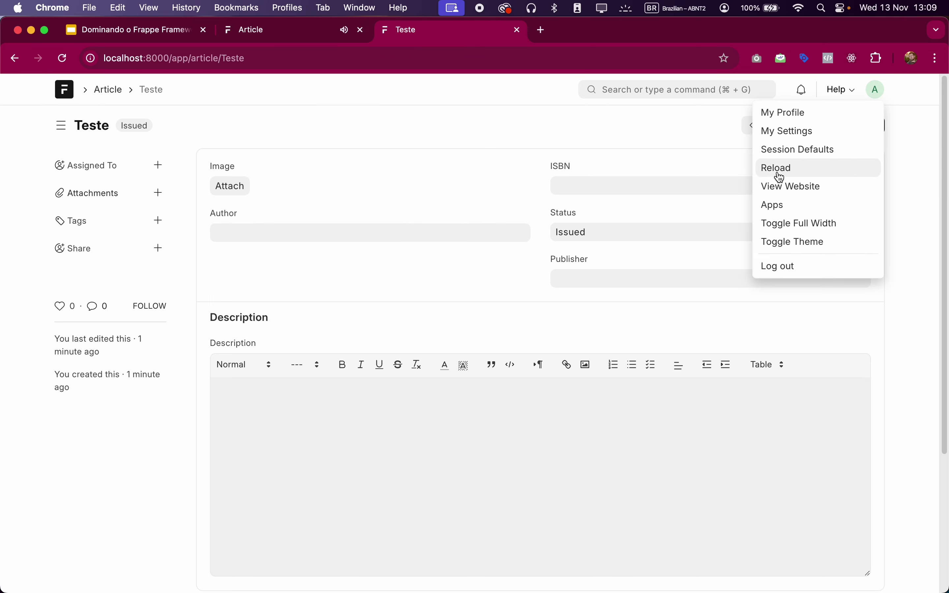
{"action": "left_click", "coordinate": [779, 169]}
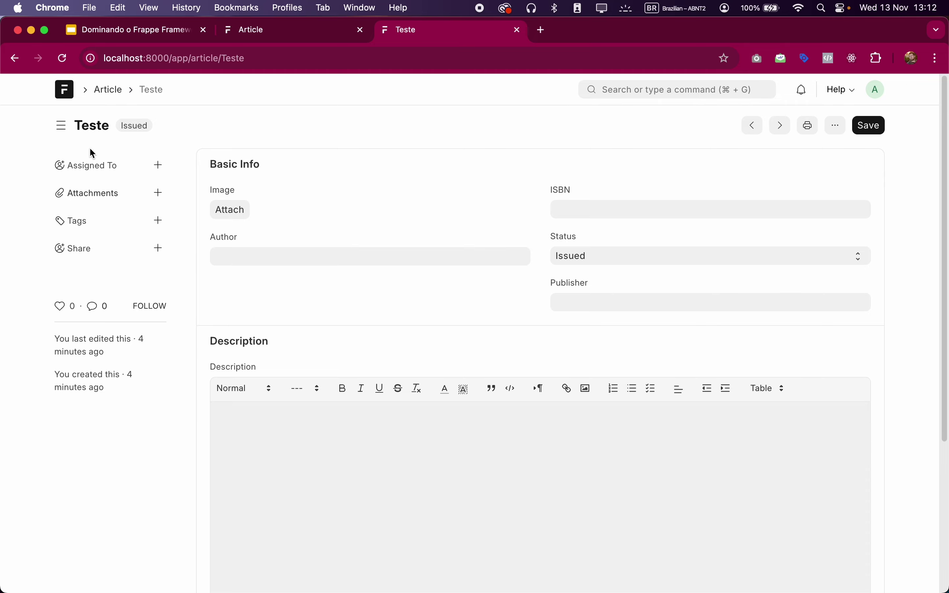
Examine the Teste record's Rename dialog, including its Merge with existing option, and close it without renaming
{"action": "left_click", "coordinate": [92, 130]}
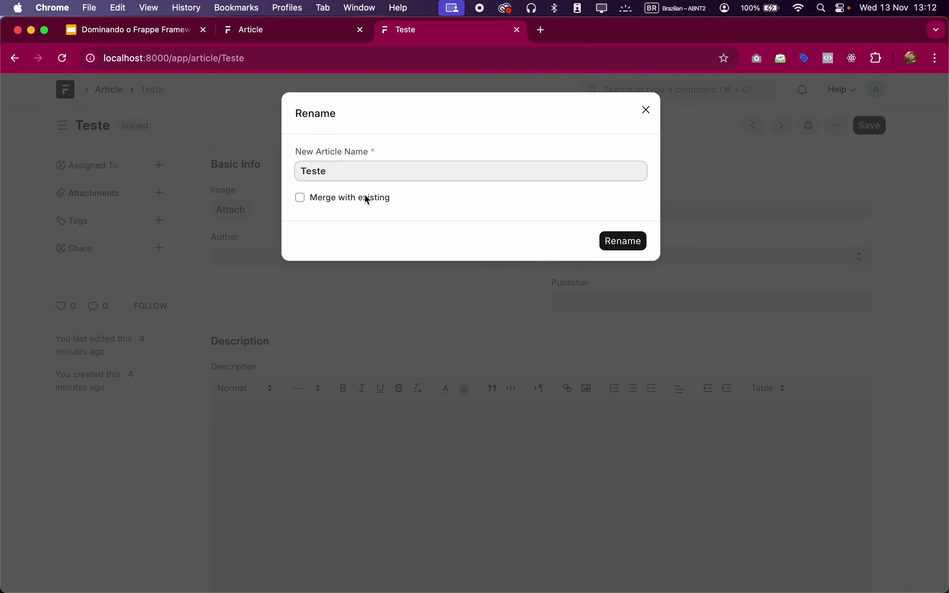
{"action": "left_click", "coordinate": [300, 198]}
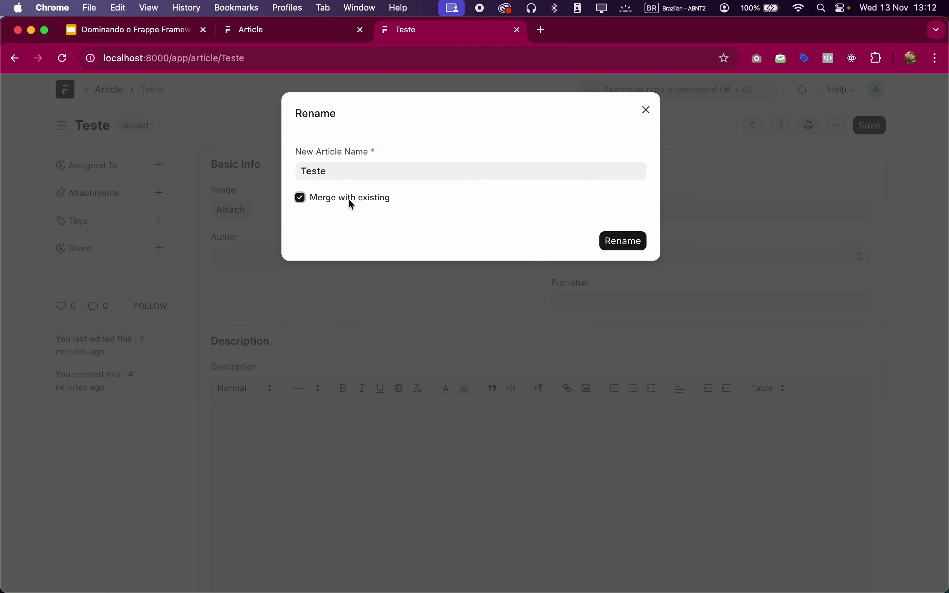
{"action": "left_click", "coordinate": [359, 173]}
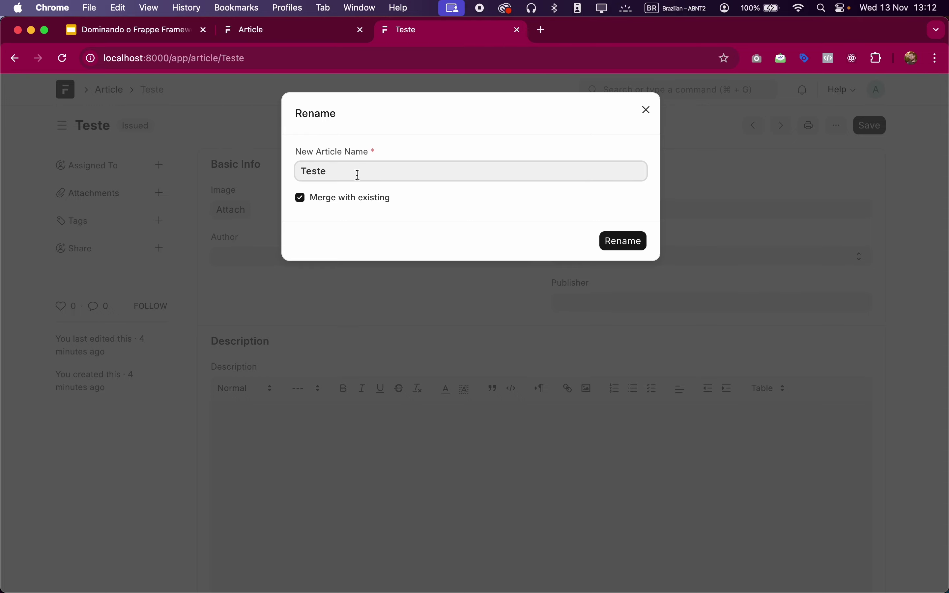
{"action": "left_click", "coordinate": [373, 200]}
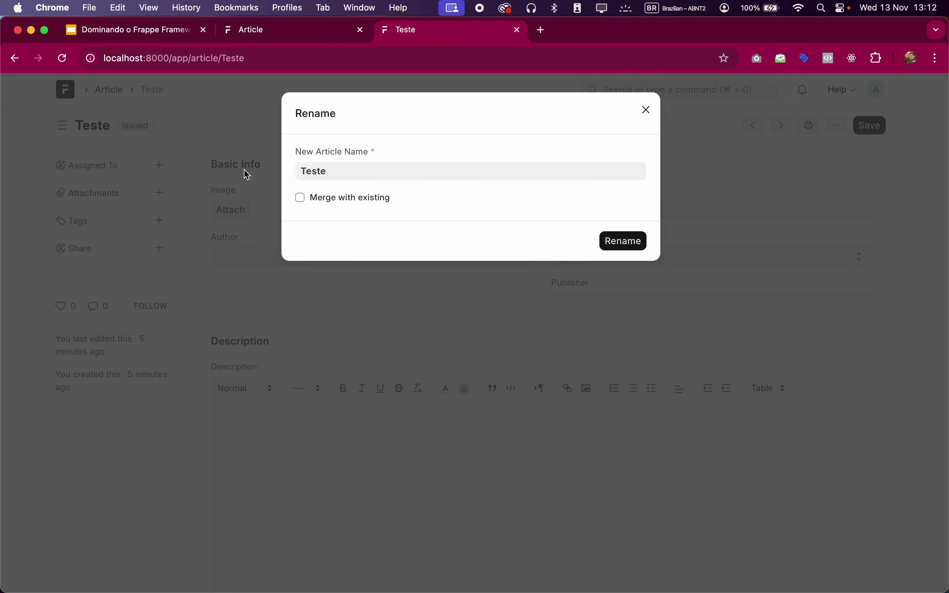
{"action": "left_click", "coordinate": [242, 183]}
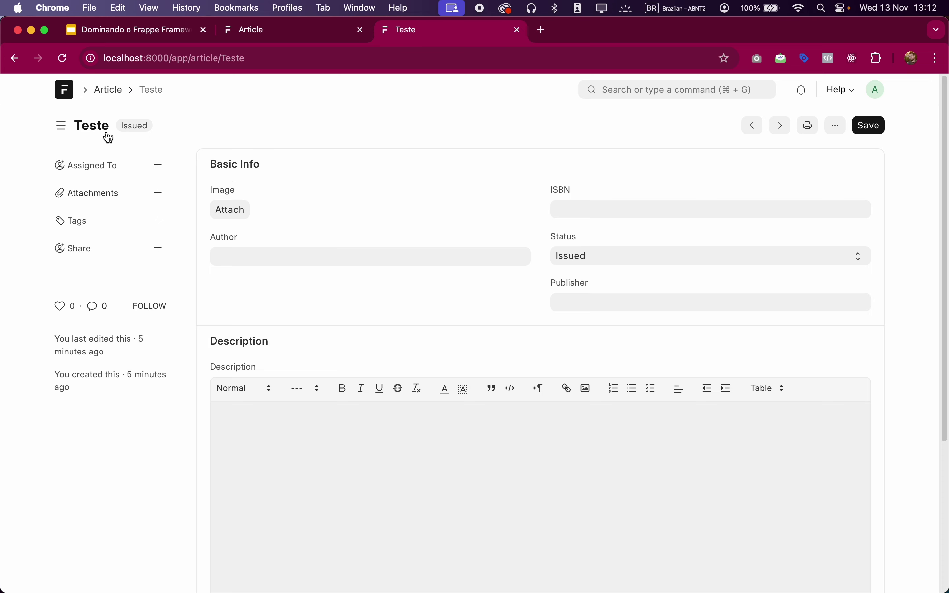
{"action": "left_click", "coordinate": [89, 133]}
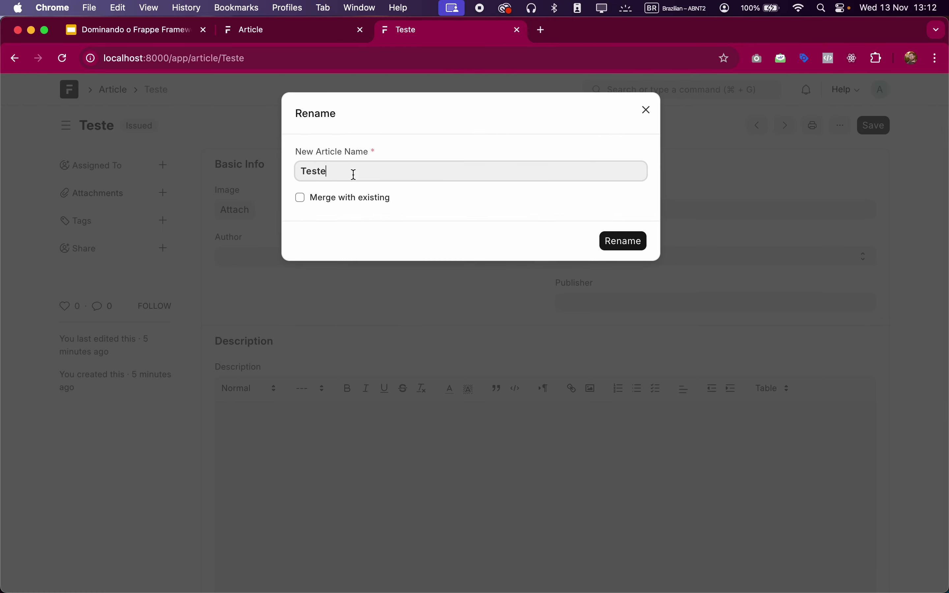
{"action": "left_click", "coordinate": [390, 311]}
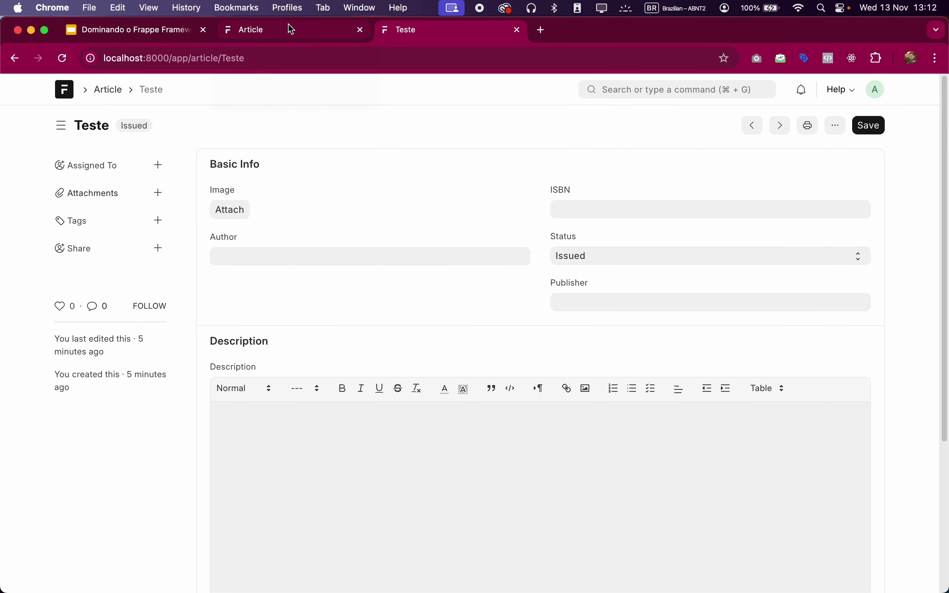
Enable Allow Rename in the naming settings of the Article DocType
{"action": "left_click", "coordinate": [292, 29]}
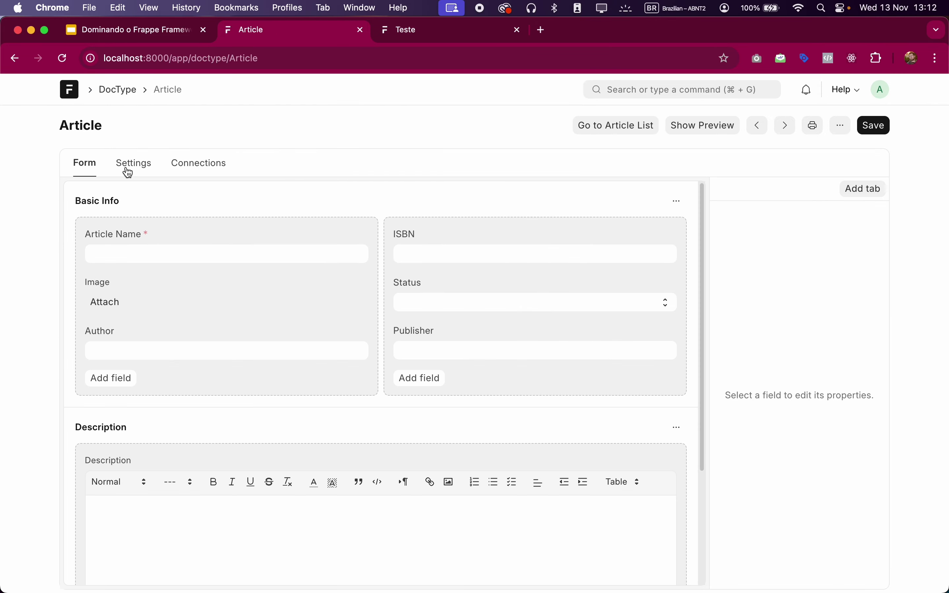
{"action": "left_click", "coordinate": [141, 163]}
{"action": "scroll", "coordinate": [257, 369], "scroll_direction": "down", "scroll_amount": 8}
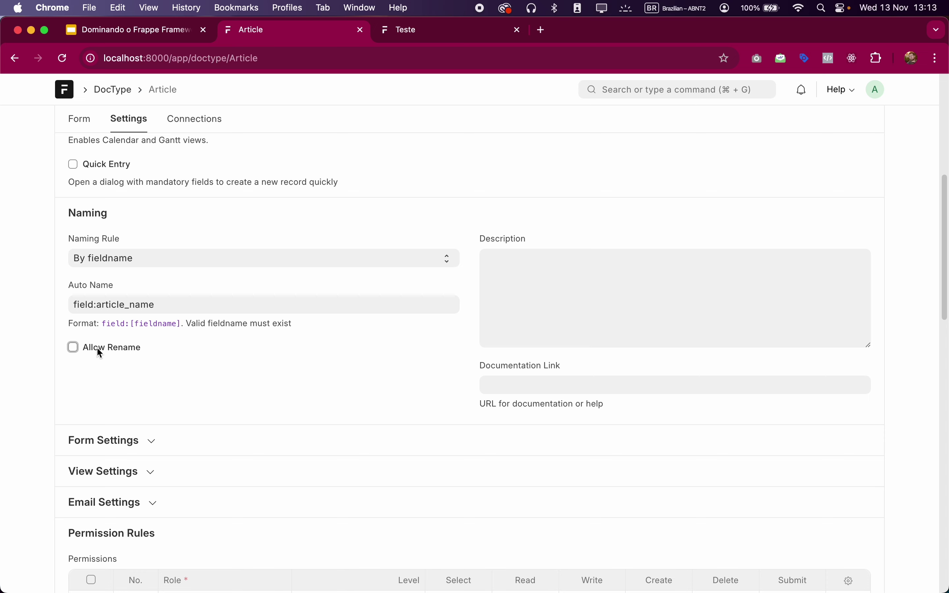
{"action": "left_click", "coordinate": [97, 348]}
Set the Image Field to image in the Article DocType's form settings and save the DocType
{"action": "left_click", "coordinate": [82, 130]}
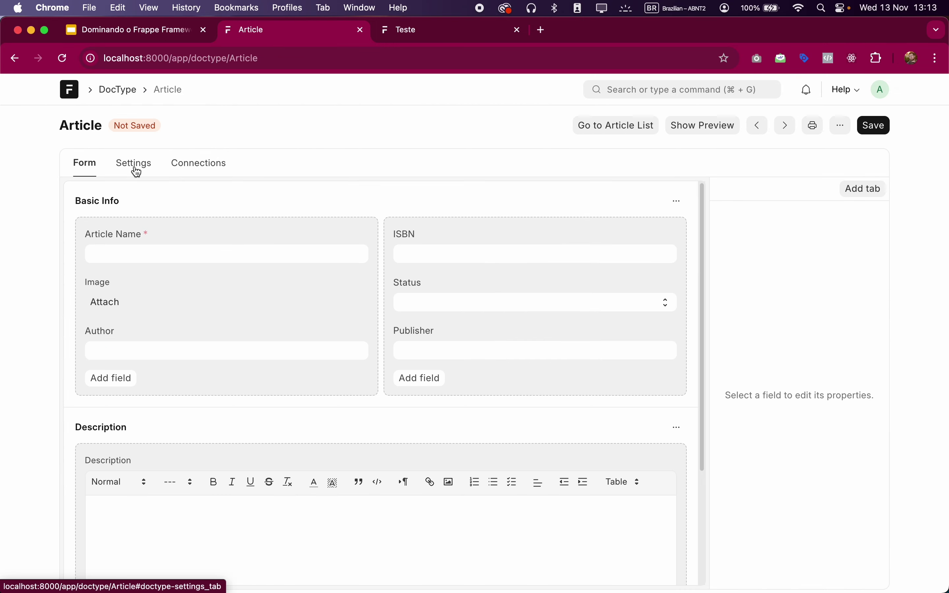
{"action": "left_click", "coordinate": [135, 167]}
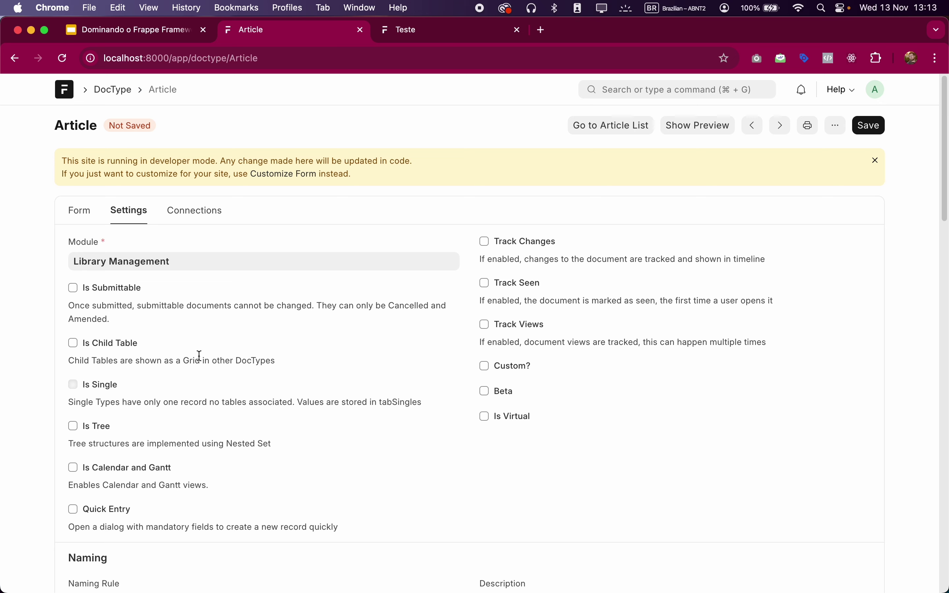
{"action": "scroll", "coordinate": [231, 363], "scroll_direction": "down", "scroll_amount": 15}
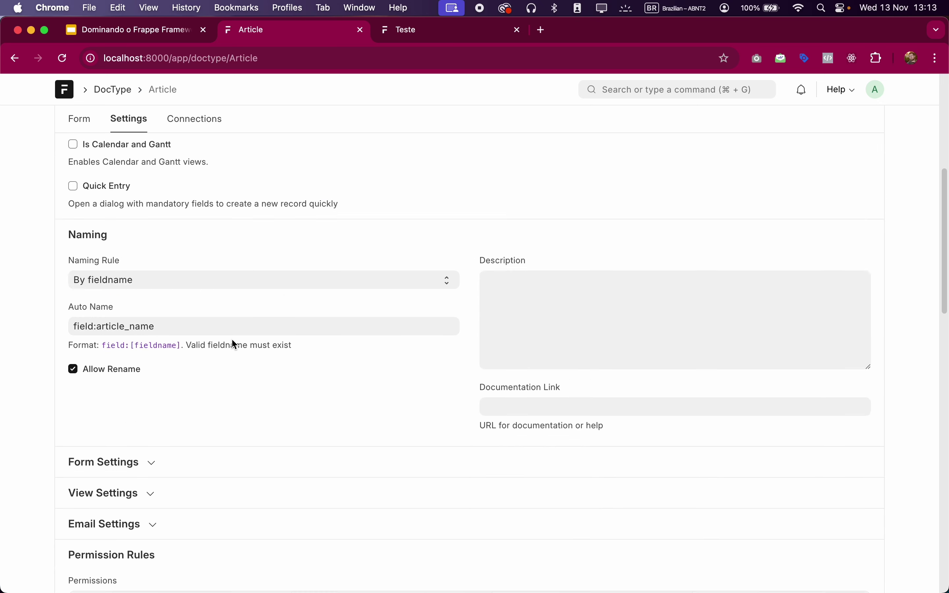
{"action": "left_click", "coordinate": [163, 299]}
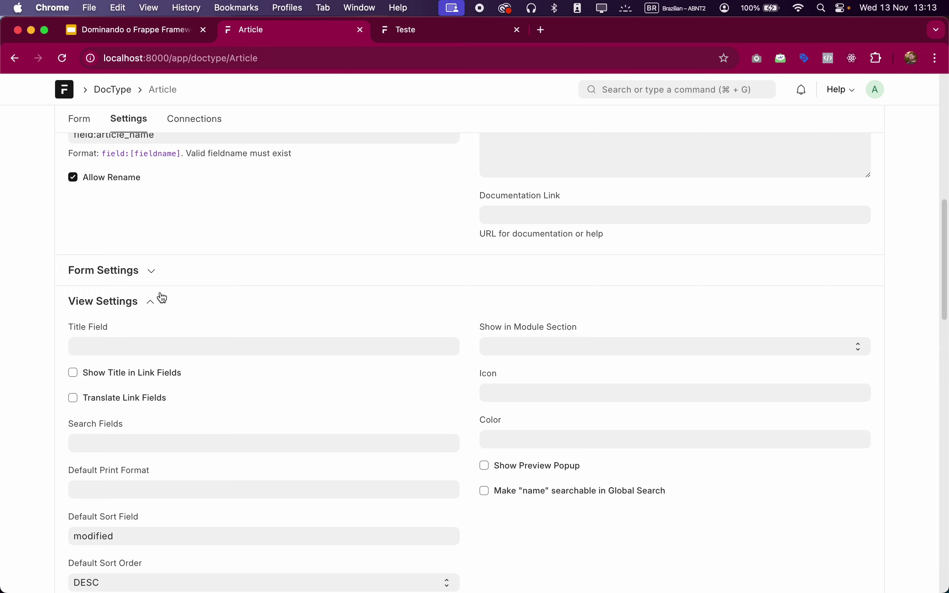
{"action": "scroll", "coordinate": [161, 300], "scroll_direction": "down", "scroll_amount": 3}
{"action": "left_click", "coordinate": [168, 173]}
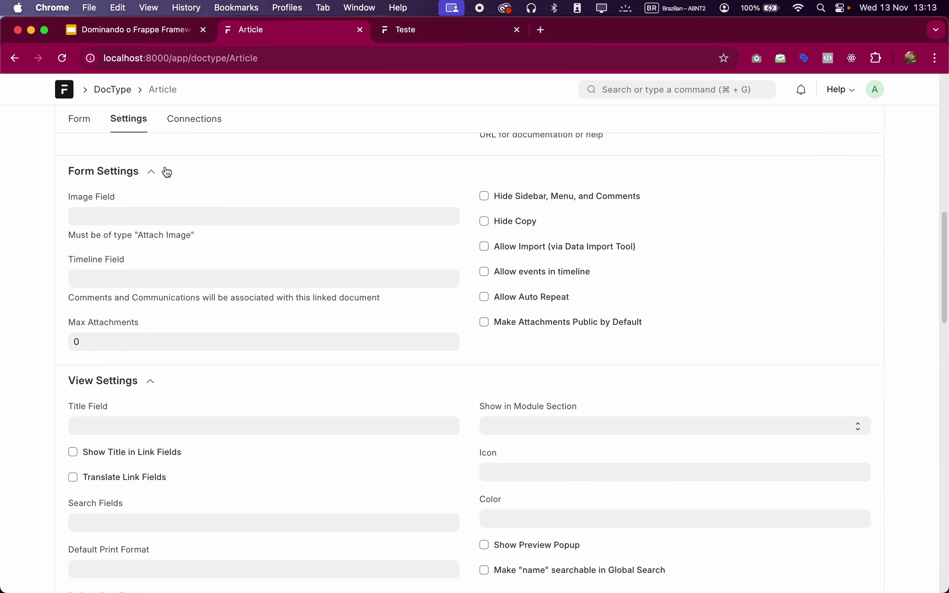
{"action": "left_click", "coordinate": [152, 382]}
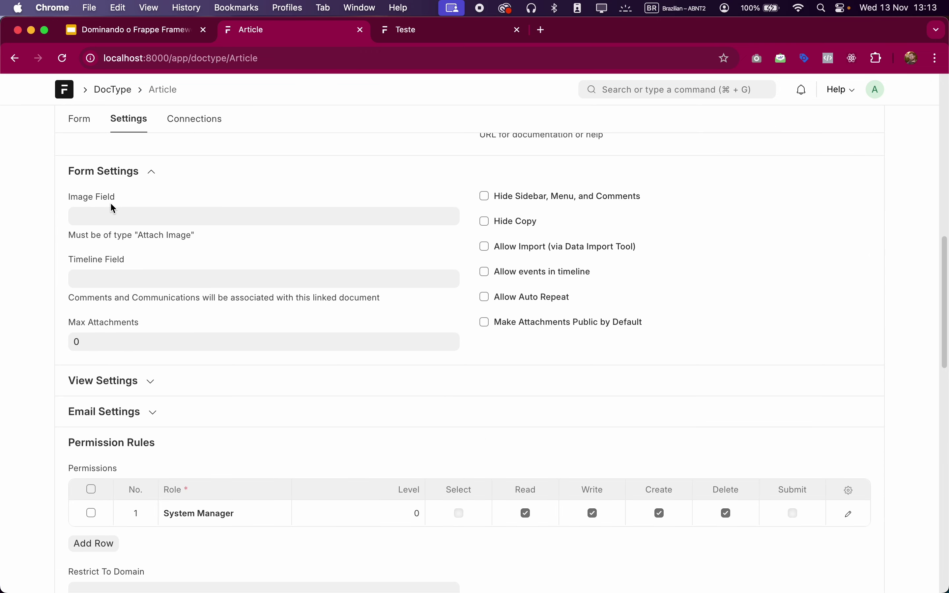
{"action": "left_click_drag", "start_coordinate": [67, 200], "coordinate": [118, 200]}
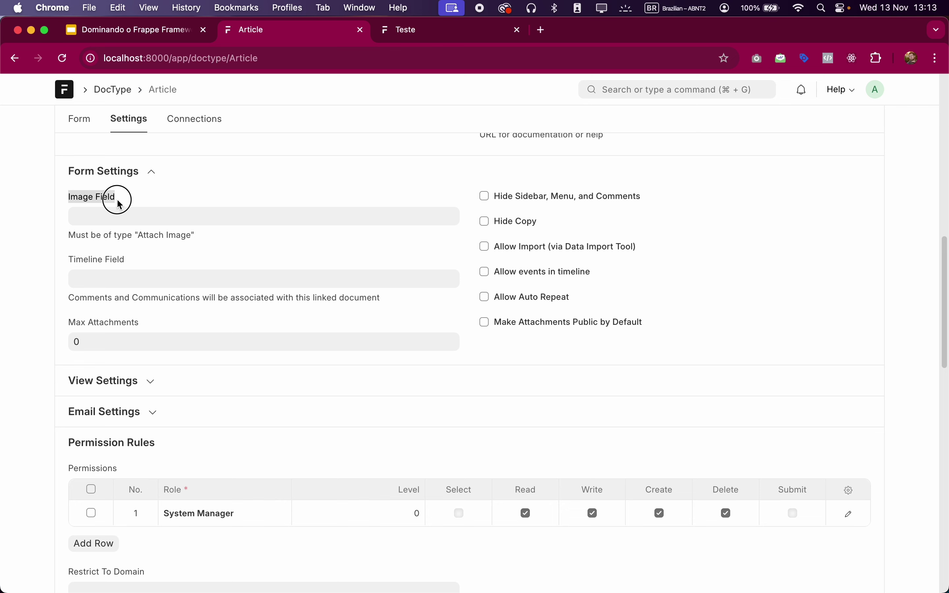
{"action": "left_click", "coordinate": [121, 213]}
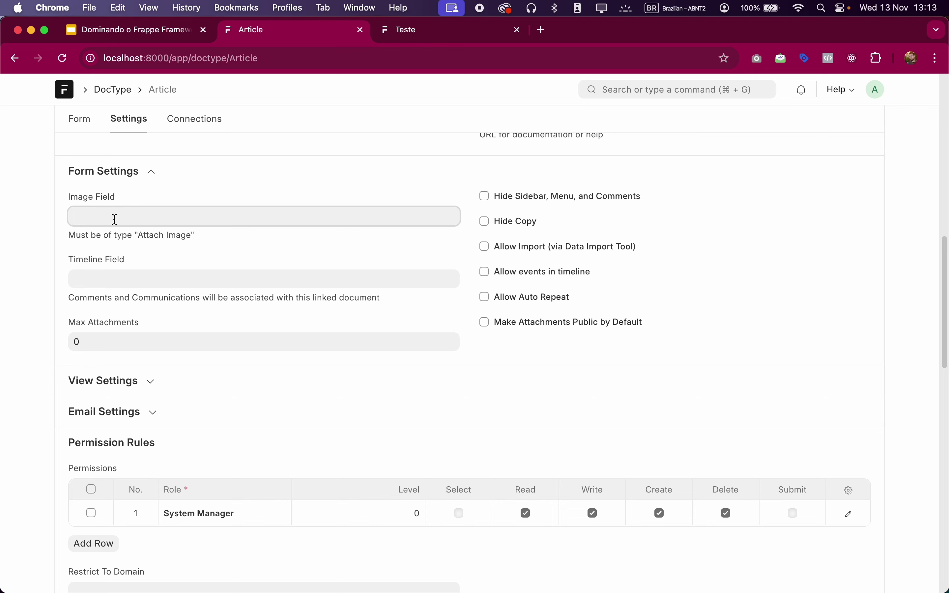
{"action": "type", "text": "image"}
{"action": "left_click", "coordinate": [33, 209]}
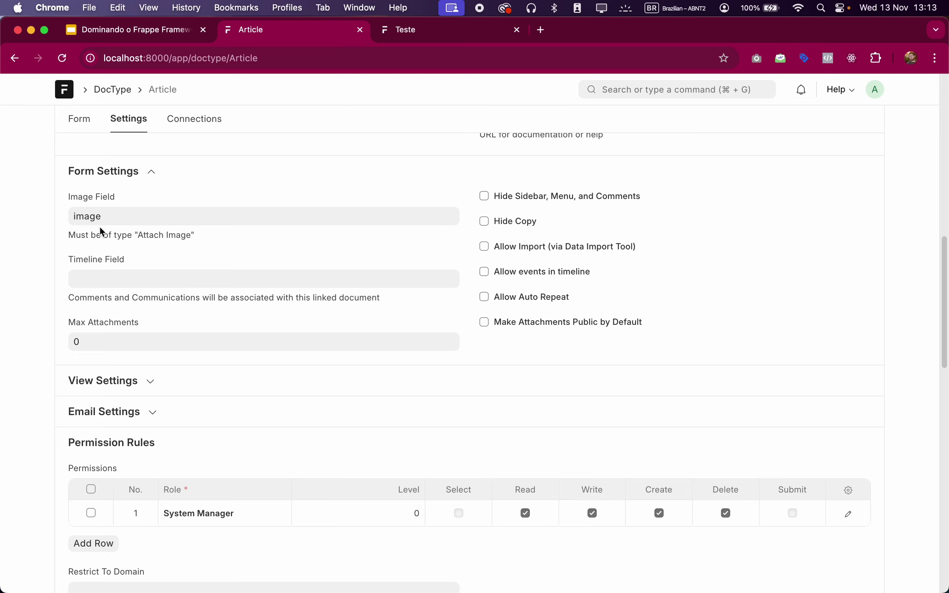
{"action": "scroll", "coordinate": [819, 147], "scroll_direction": "up", "scroll_amount": 3}
{"action": "left_click", "coordinate": [871, 125]}
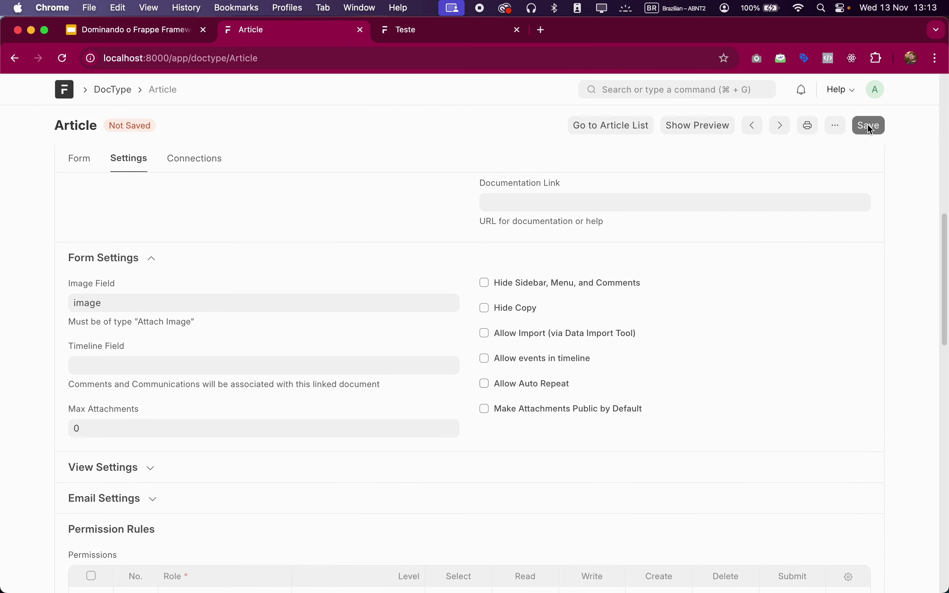
Reload the Teste record and open the "A lei da atração" article from the list to check the sidebar image
{"action": "left_click", "coordinate": [470, 30]}
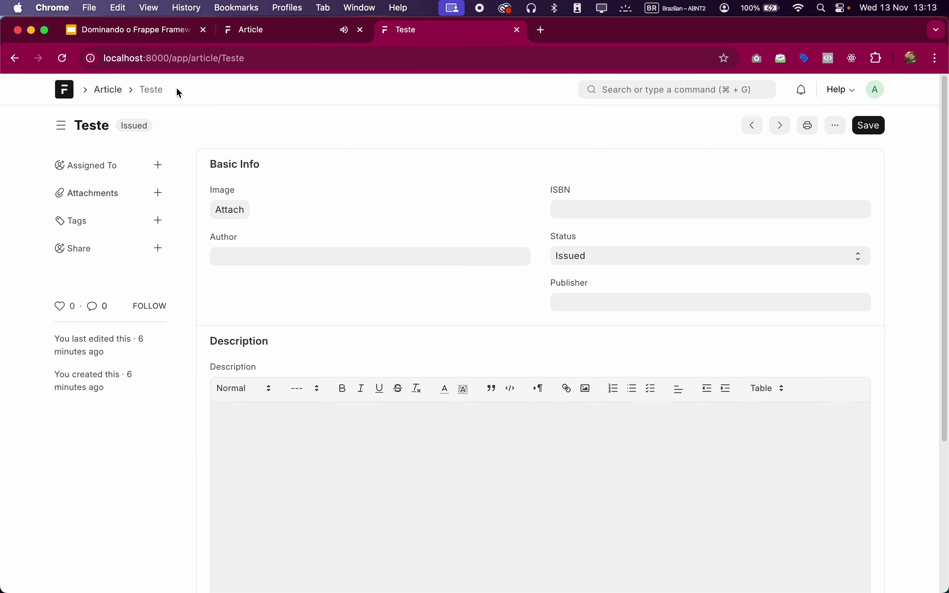
{"action": "left_click", "coordinate": [875, 98]}
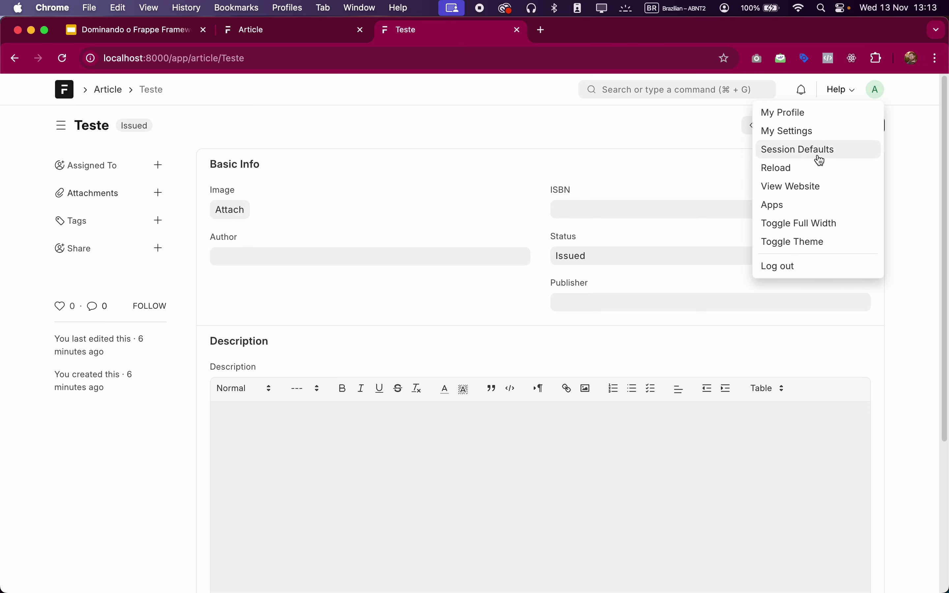
{"action": "left_click", "coordinate": [809, 162]}
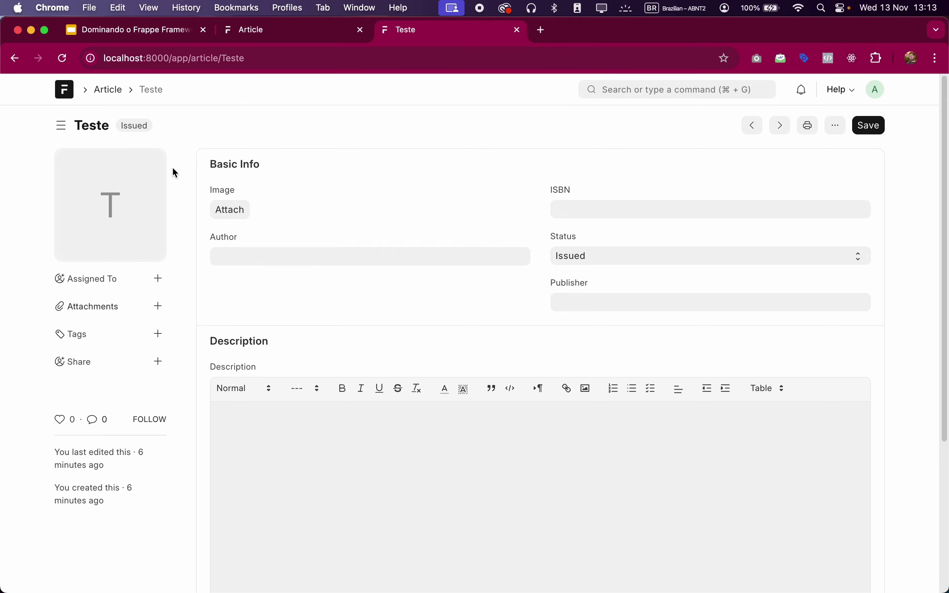
{"action": "left_click", "coordinate": [119, 91]}
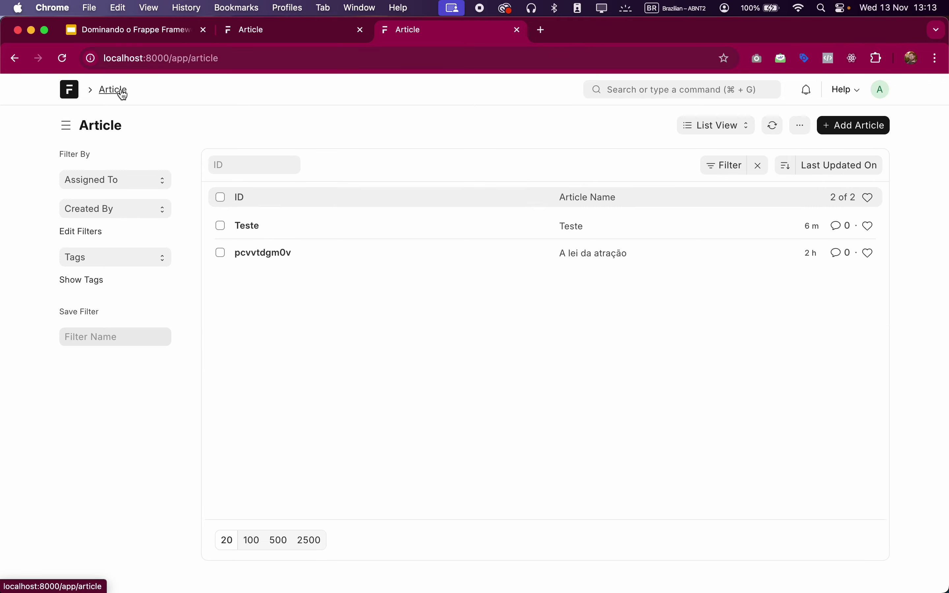
{"action": "left_click", "coordinate": [284, 253]}
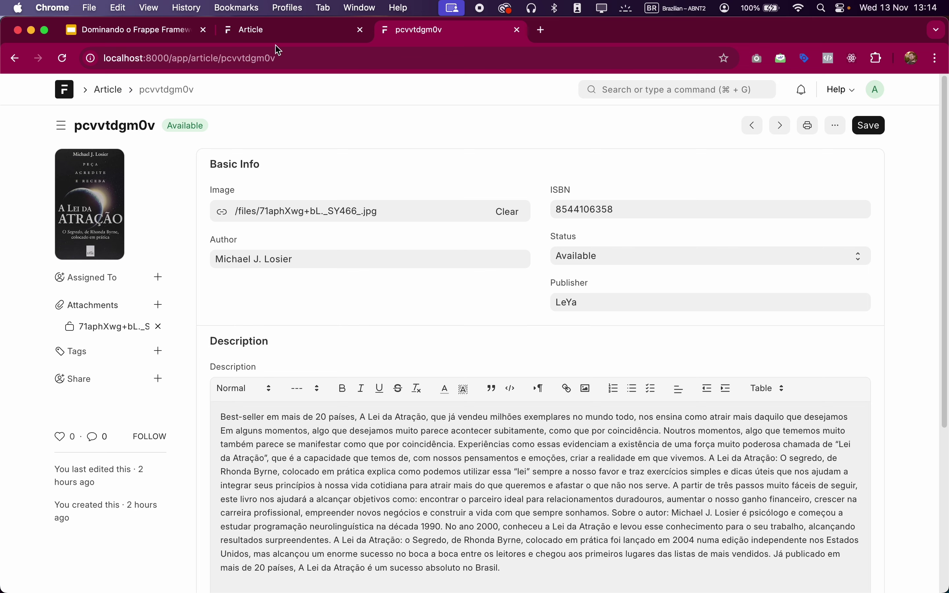
Return to the Article DocType's settings and add a new row to its Permission Rules
{"action": "left_click", "coordinate": [164, 30]}
{"action": "left_click", "coordinate": [300, 38]}
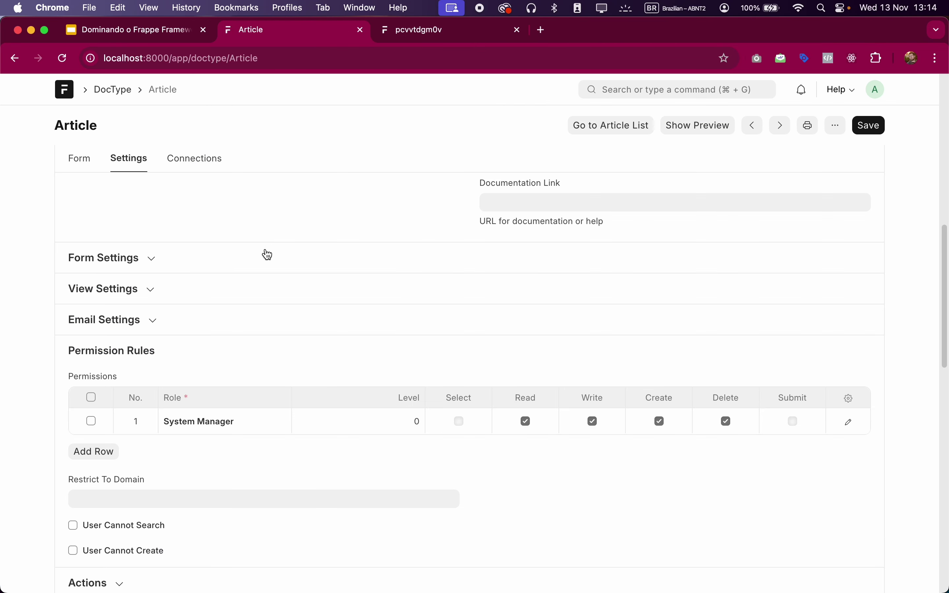
{"action": "scroll", "coordinate": [264, 252], "scroll_direction": "up", "scroll_amount": 10}
{"action": "scroll", "coordinate": [264, 252], "scroll_direction": "down", "scroll_amount": 12}
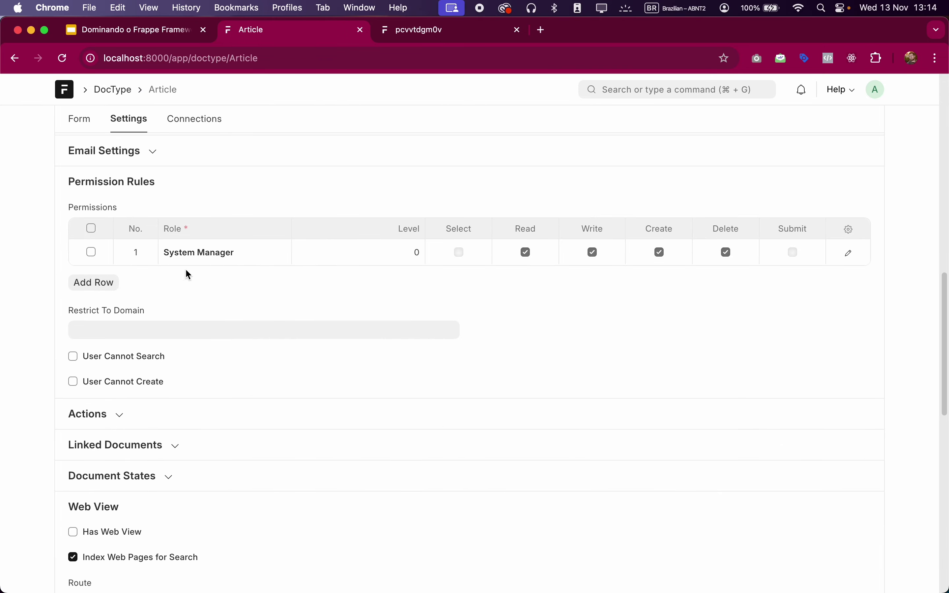
{"action": "left_click_drag", "start_coordinate": [64, 185], "coordinate": [168, 194]}
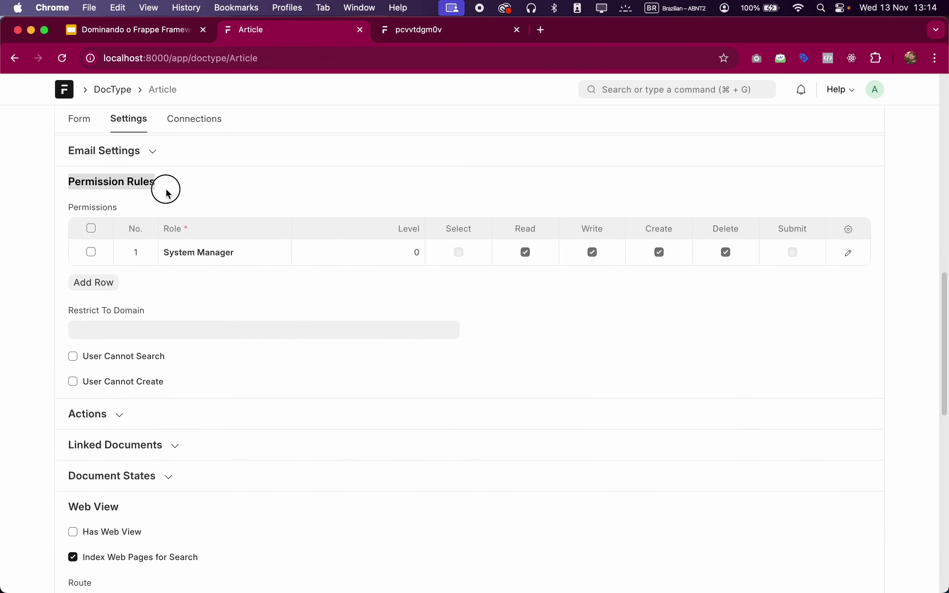
{"action": "left_click", "coordinate": [171, 192]}
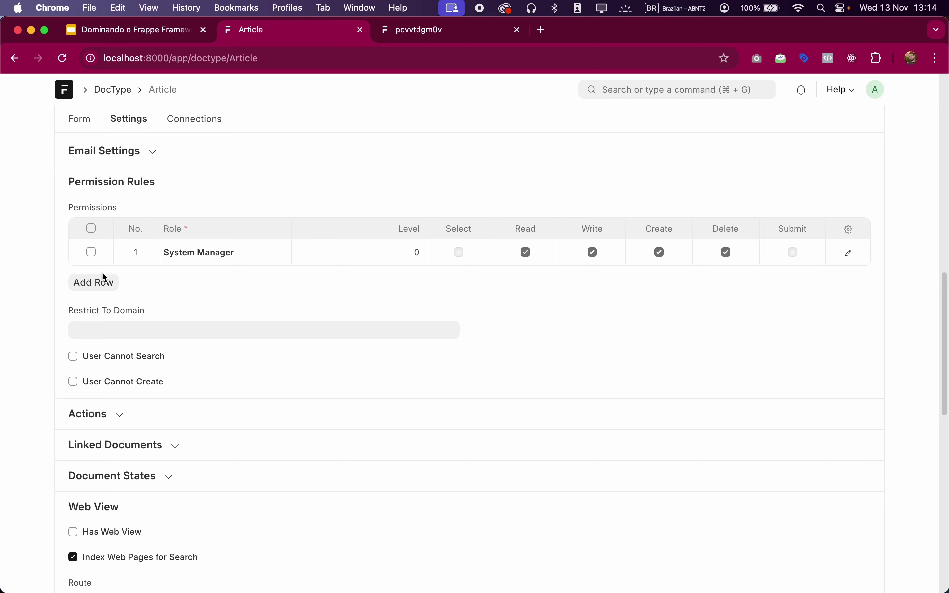
{"action": "left_click", "coordinate": [100, 292]}
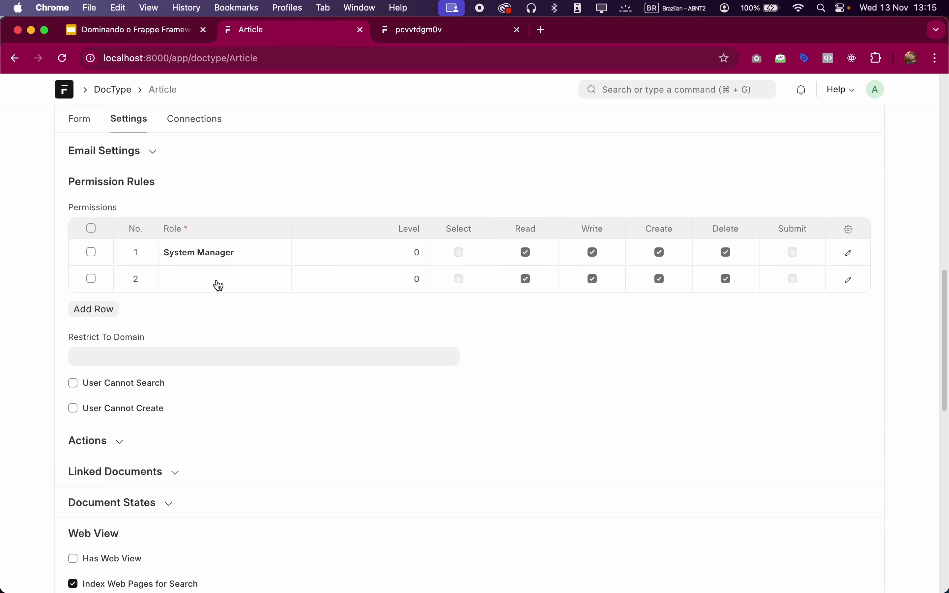
{"action": "left_click", "coordinate": [203, 284]}
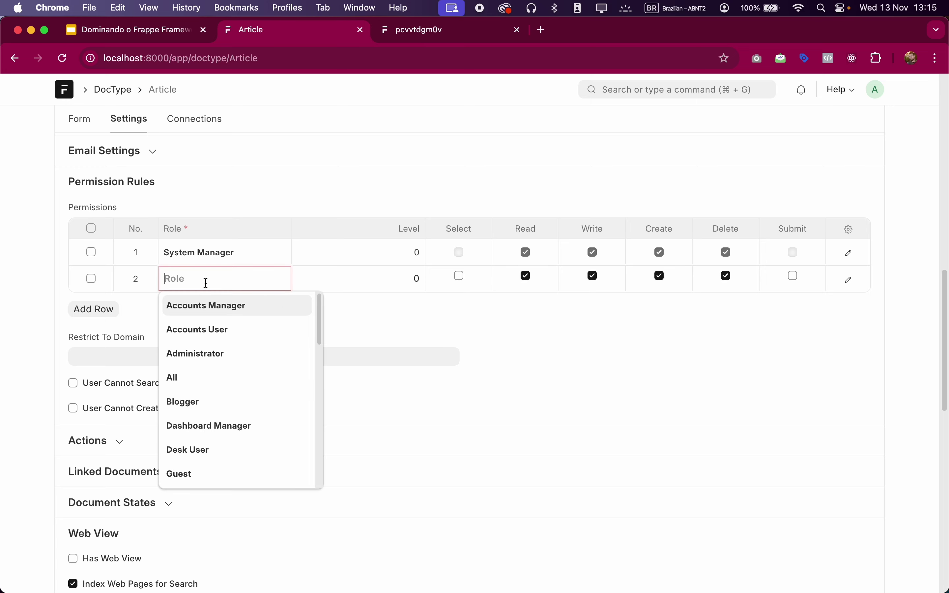
{"action": "type", "text": "Librarian"}
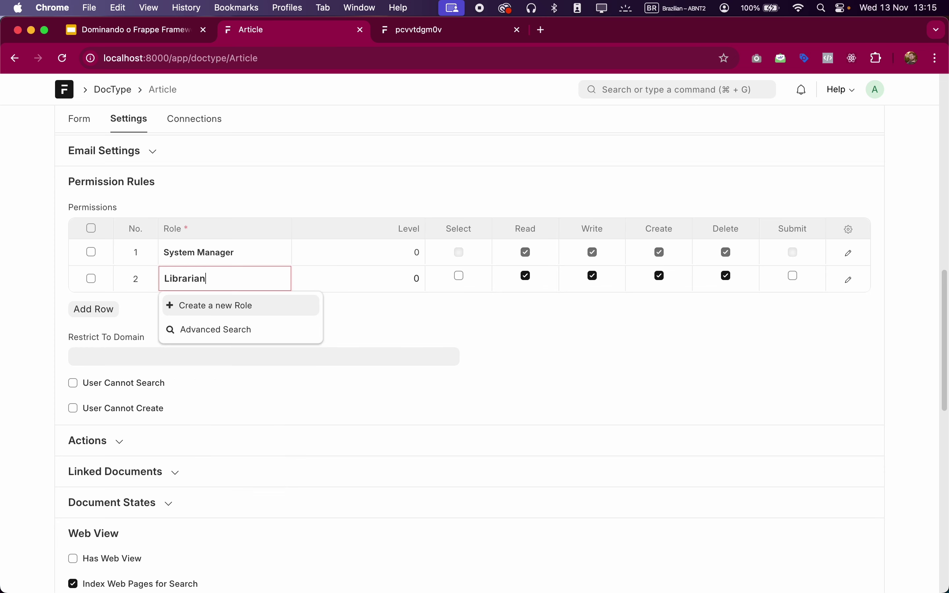
{"action": "left_click", "coordinate": [243, 310]}
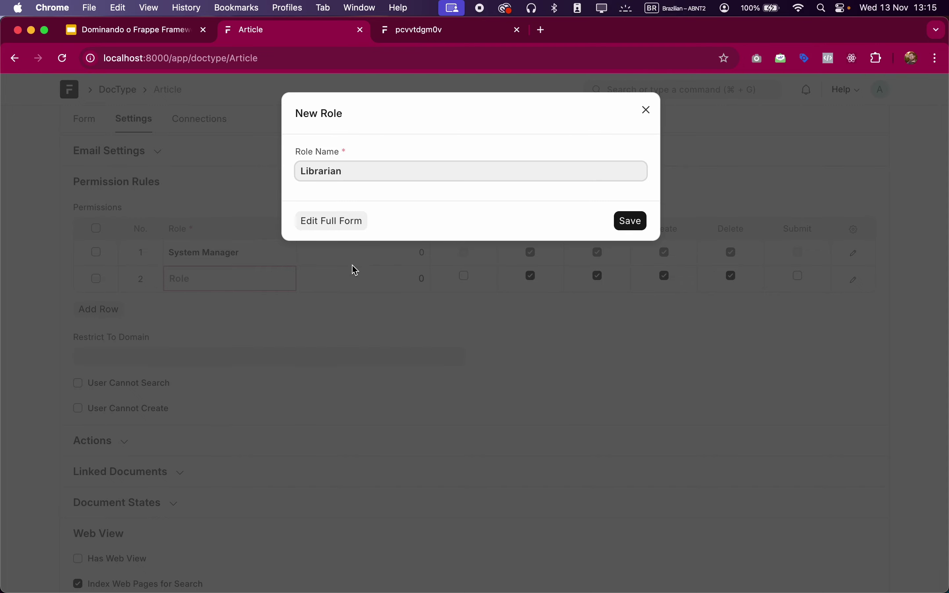
{"action": "left_click", "coordinate": [204, 273]}
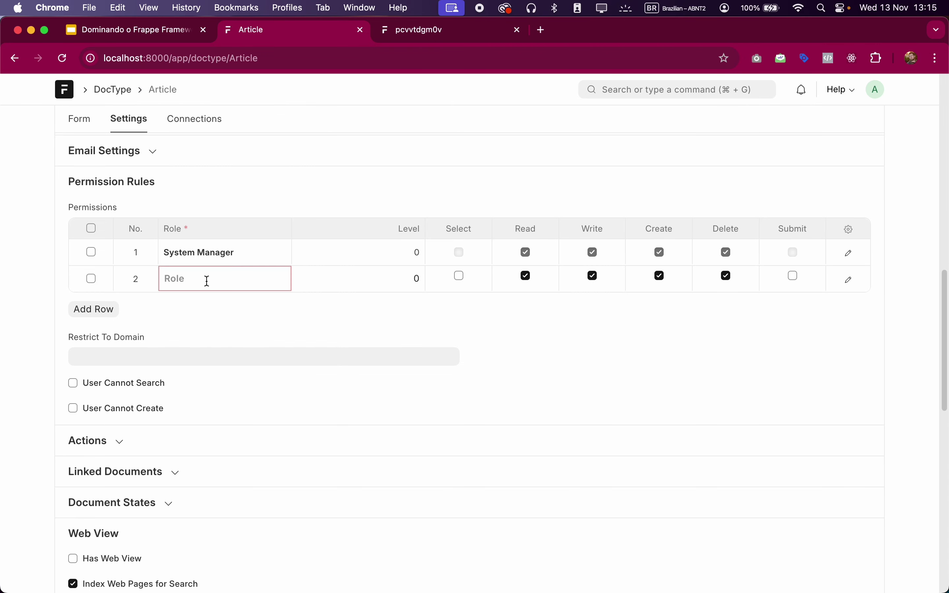
Create a new role named Librarian from the empty permission row and assign it to that row
{"action": "left_click", "coordinate": [208, 282]}
{"action": "type", "text": "Librarian"}
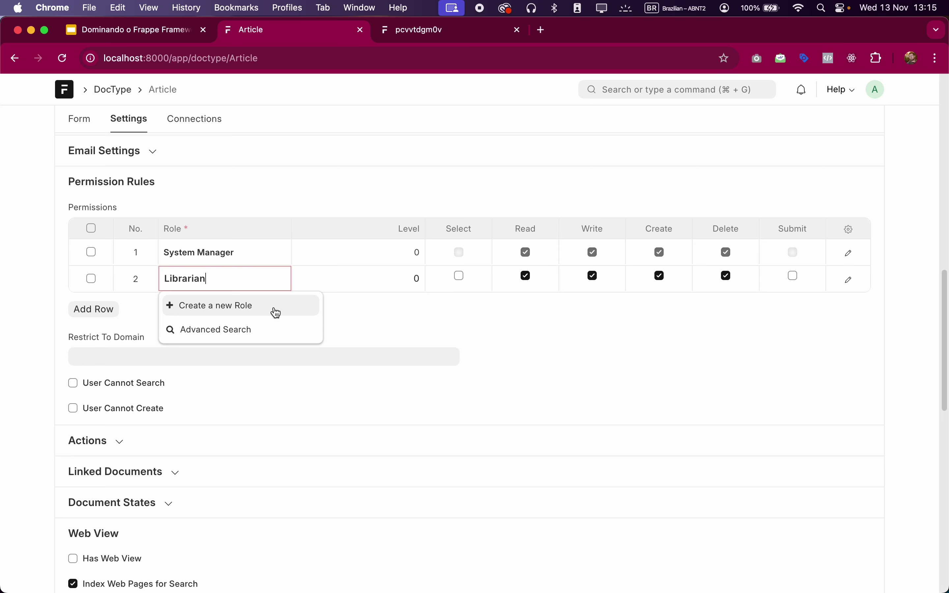
{"action": "left_click", "coordinate": [248, 308]}
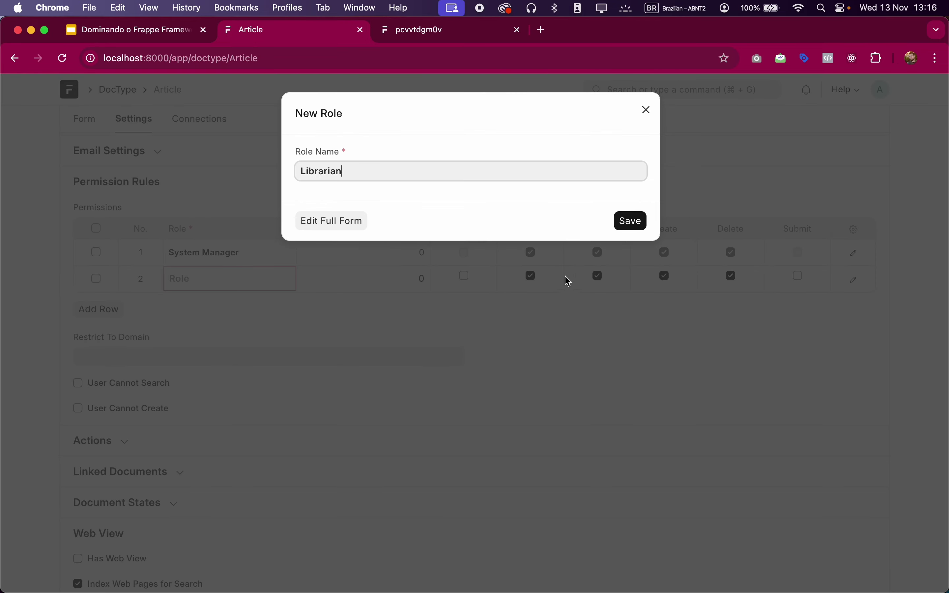
{"action": "left_click", "coordinate": [627, 223]}
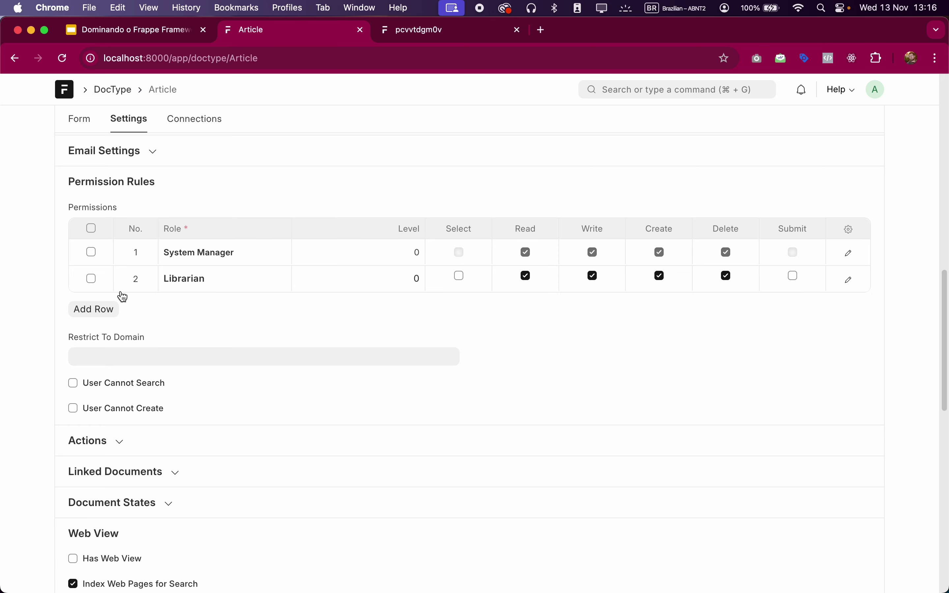
Add a third permission row and assign it a newly created role named Library Member
{"action": "left_click", "coordinate": [100, 309]}
{"action": "left_click", "coordinate": [248, 310]}
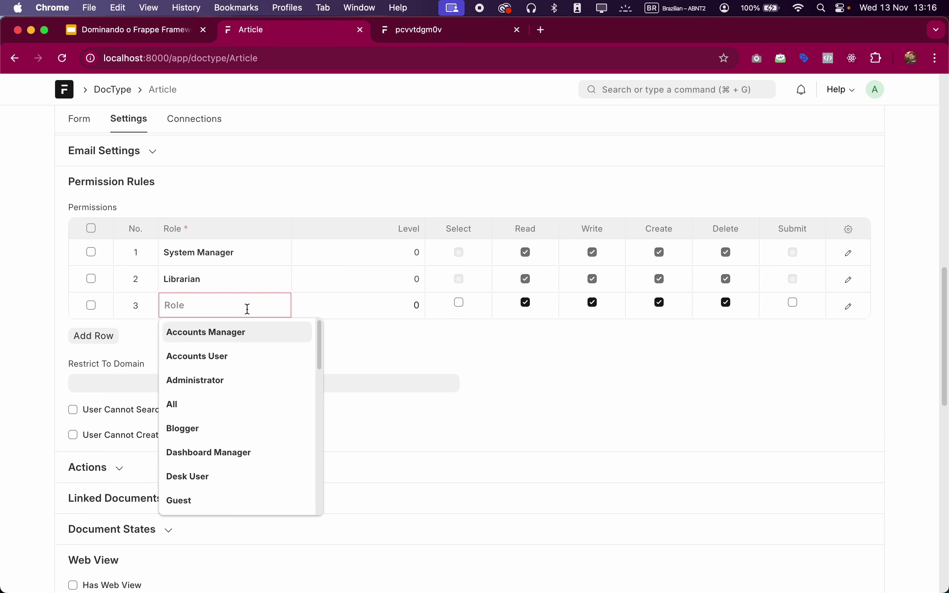
{"action": "type", "text": "Library"}
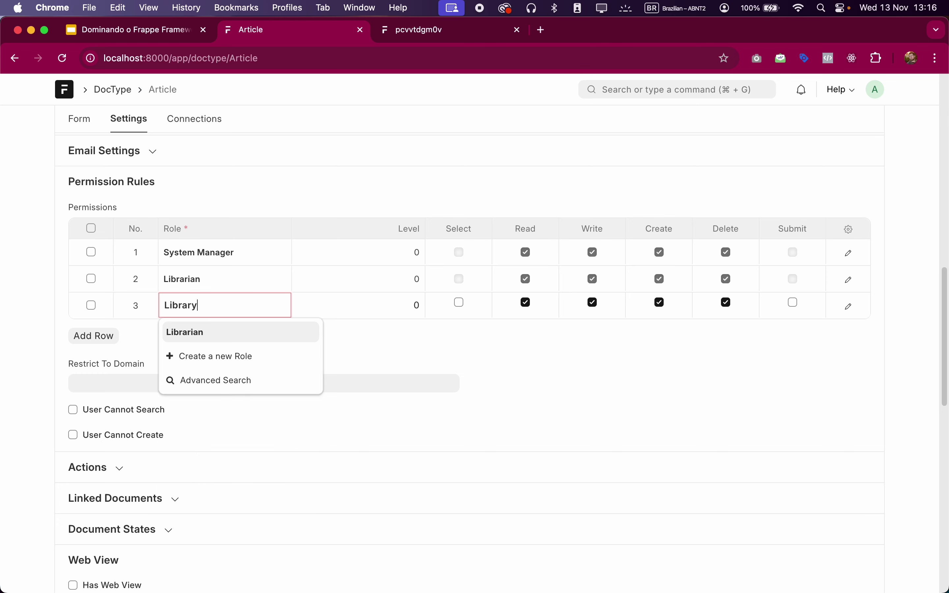
{"action": "type", "text": " Member"}
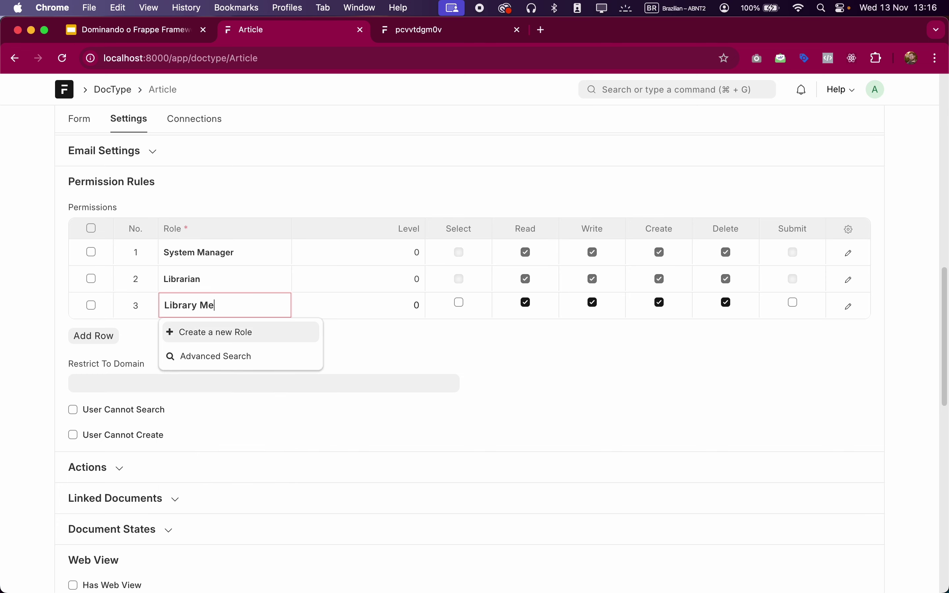
{"action": "left_click", "coordinate": [229, 337]}
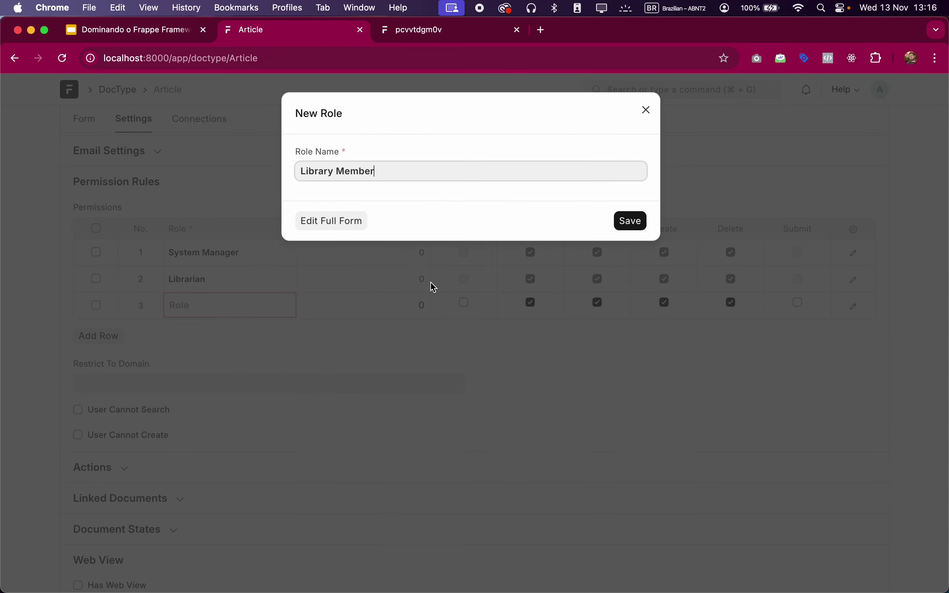
{"action": "left_click", "coordinate": [631, 228]}
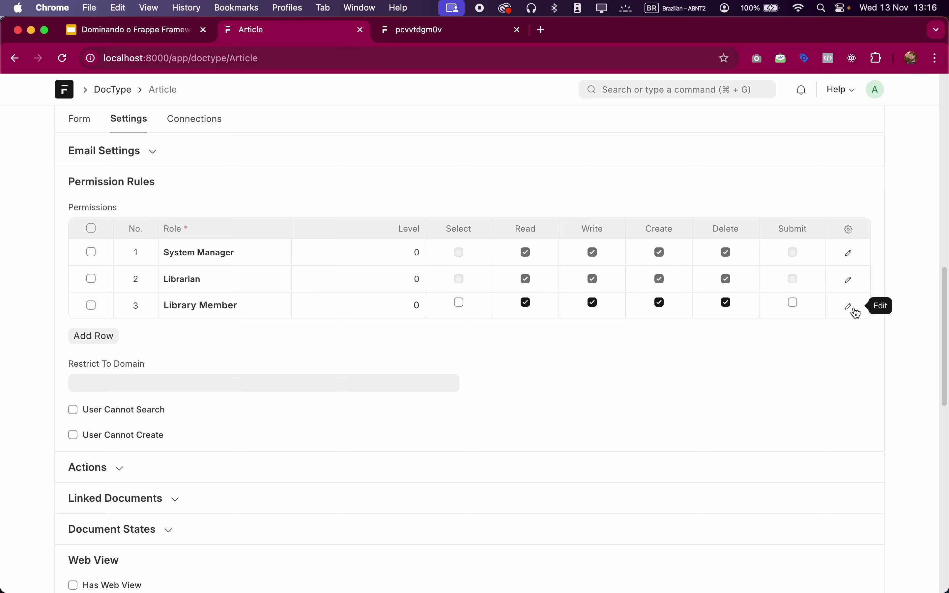
Remove the Delete, Create and Write permissions from Library Member, leaving Read, and save the Article DocType
{"action": "left_click", "coordinate": [727, 303]}
{"action": "left_click", "coordinate": [660, 303]}
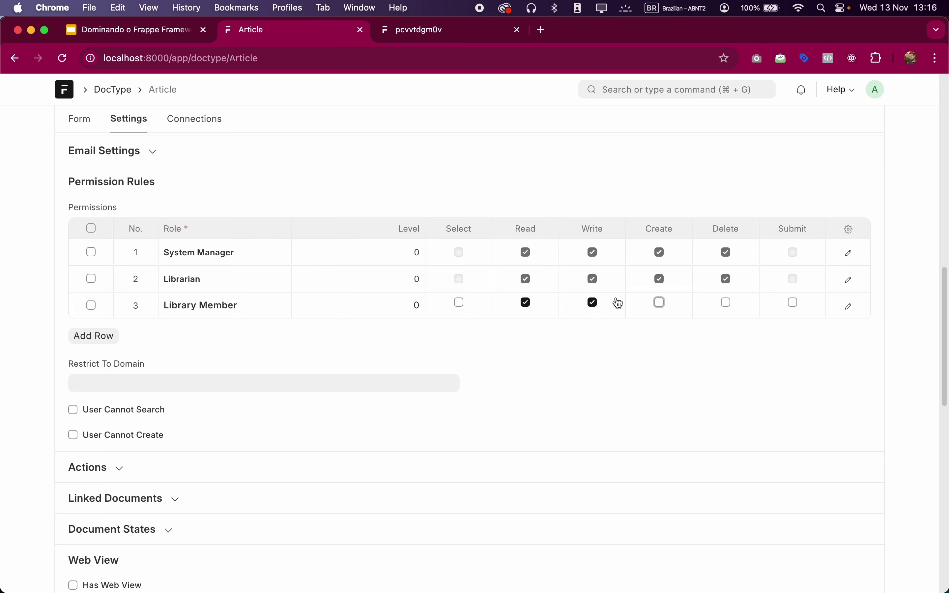
{"action": "left_click", "coordinate": [592, 302]}
{"action": "scroll", "coordinate": [601, 355], "scroll_direction": "up", "scroll_amount": 2}
{"action": "left_click", "coordinate": [876, 127]}
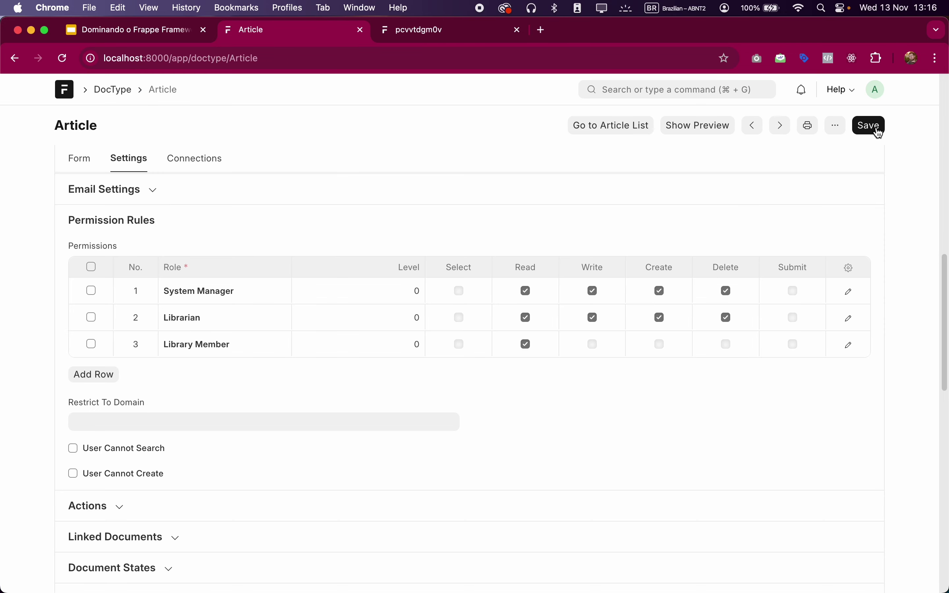